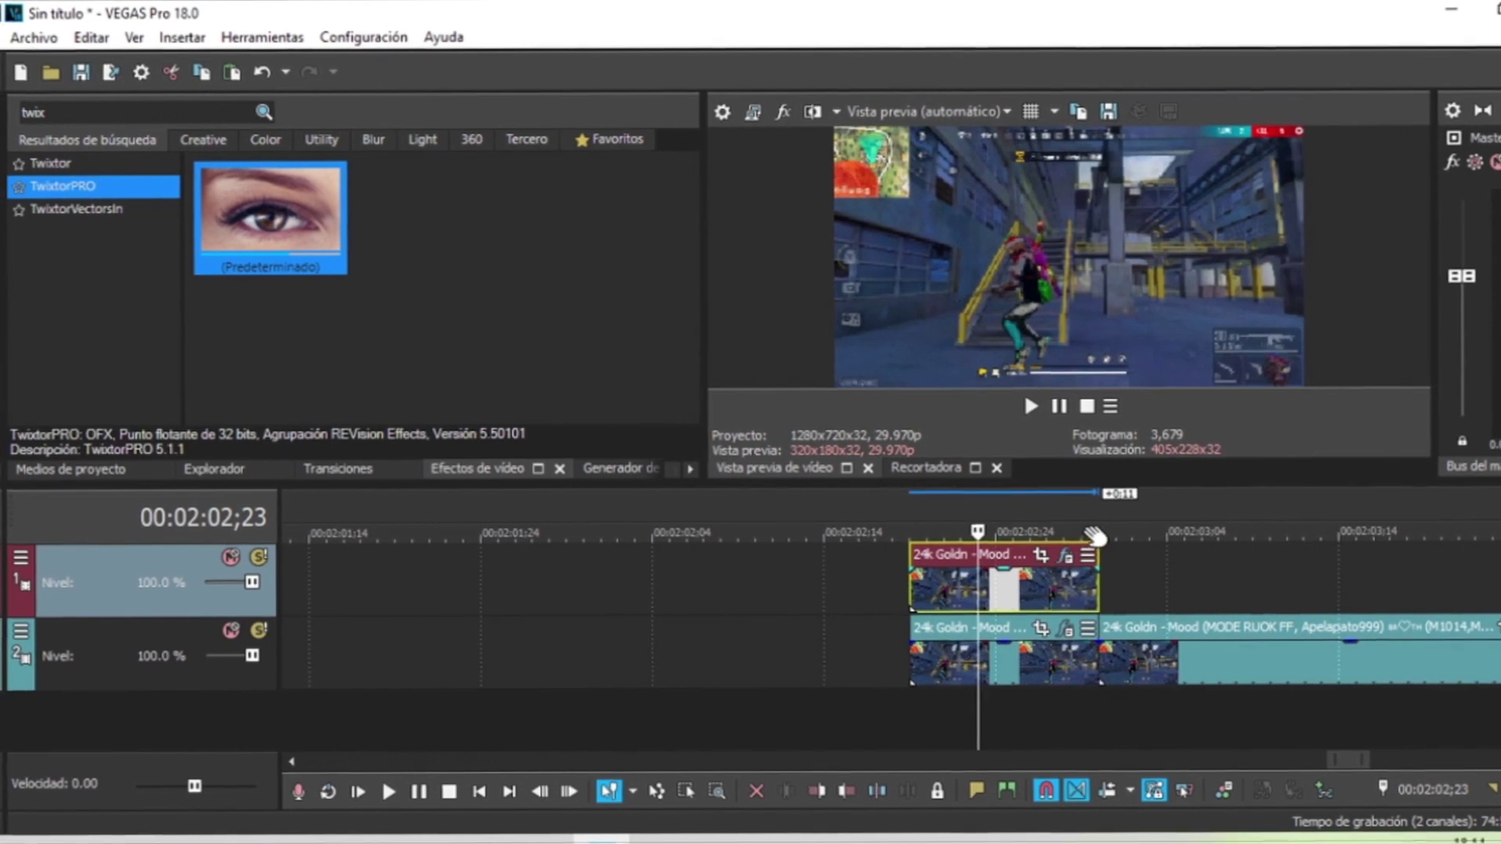
- Set the playhead at the start of the upper track's clip and open that clip's Pan/Crop settings
click(905, 596)
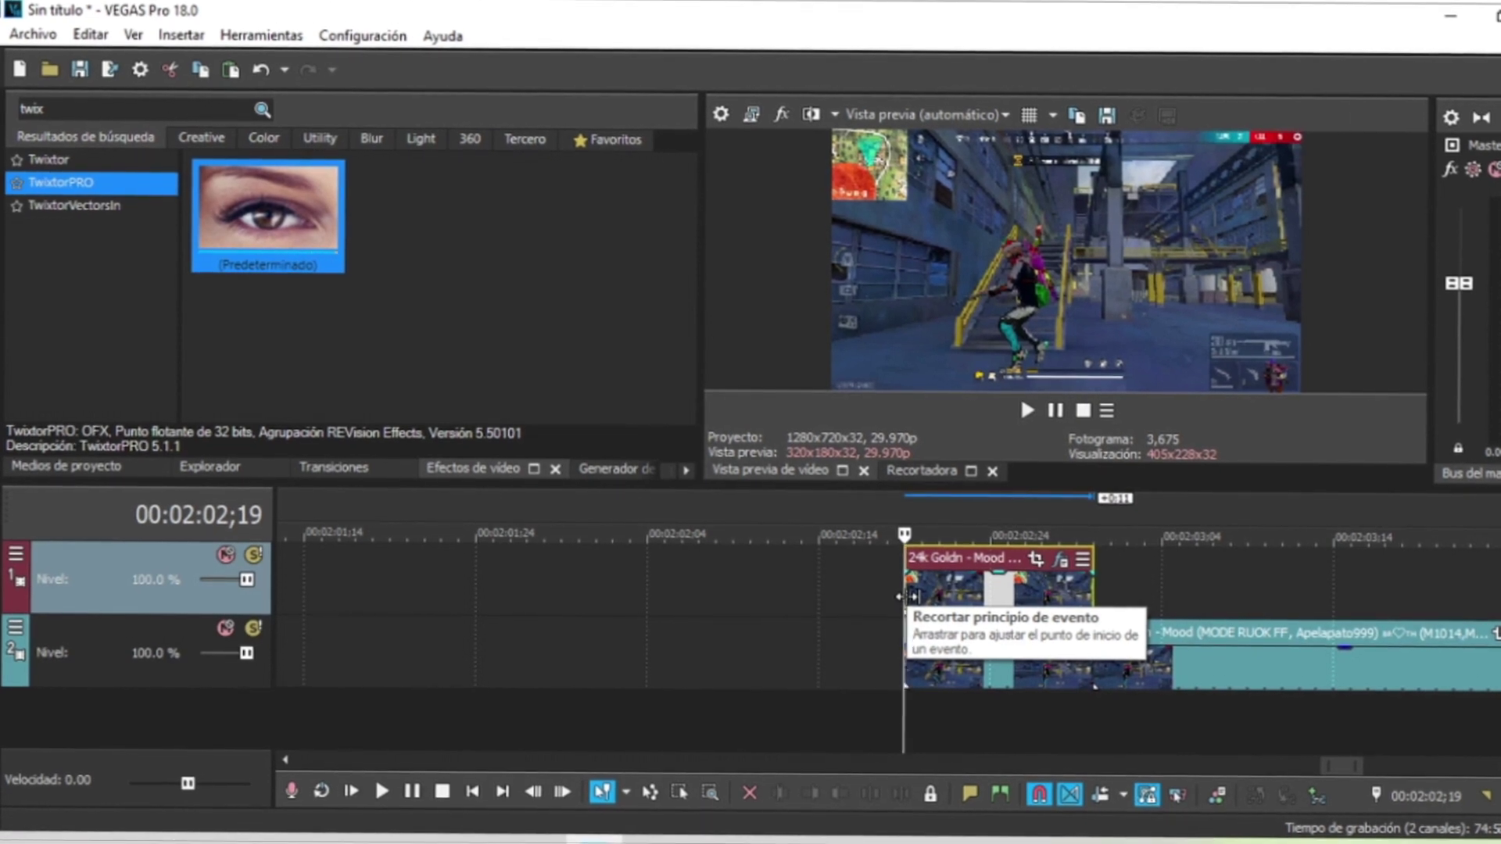
mouse_move(991, 602)
mouse_down()
mouse_move(1197, 595)
mouse_move(785, 598)
mouse_move(1028, 610)
mouse_move(991, 608)
mouse_up()
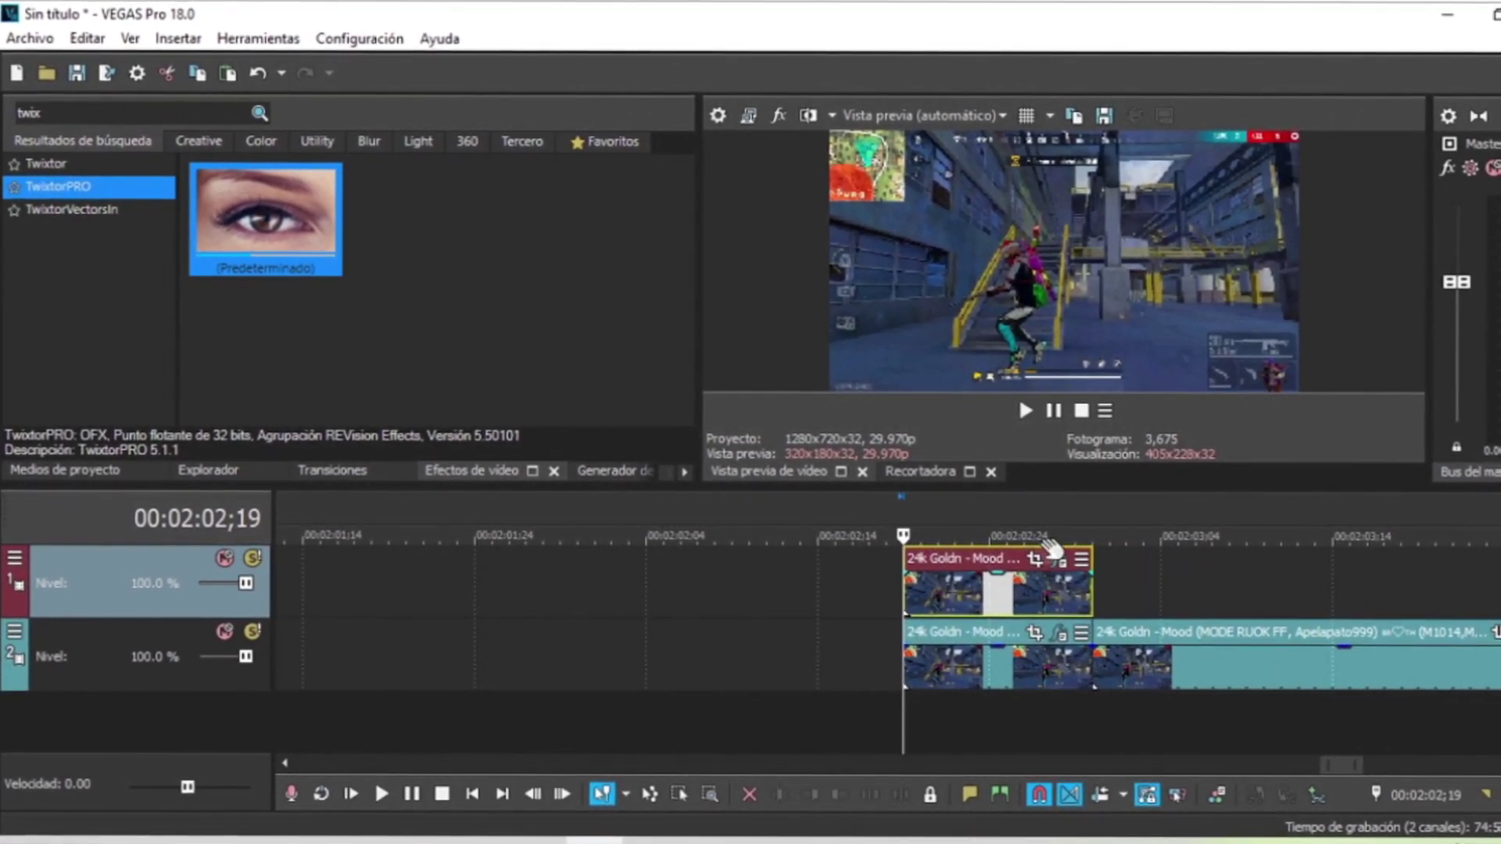
click(1034, 560)
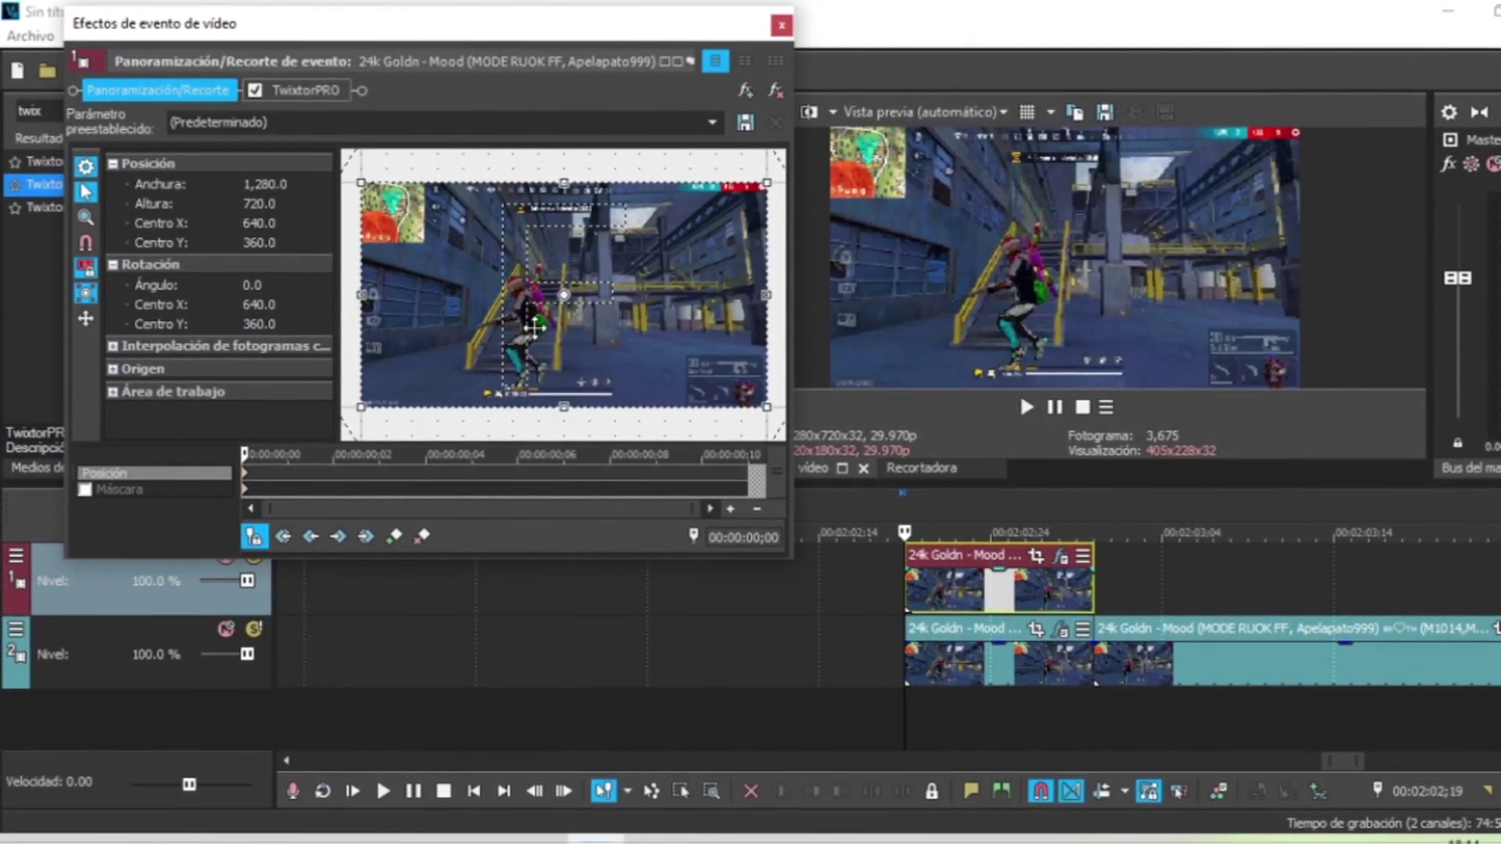
drag(585, 327, 653, 253)
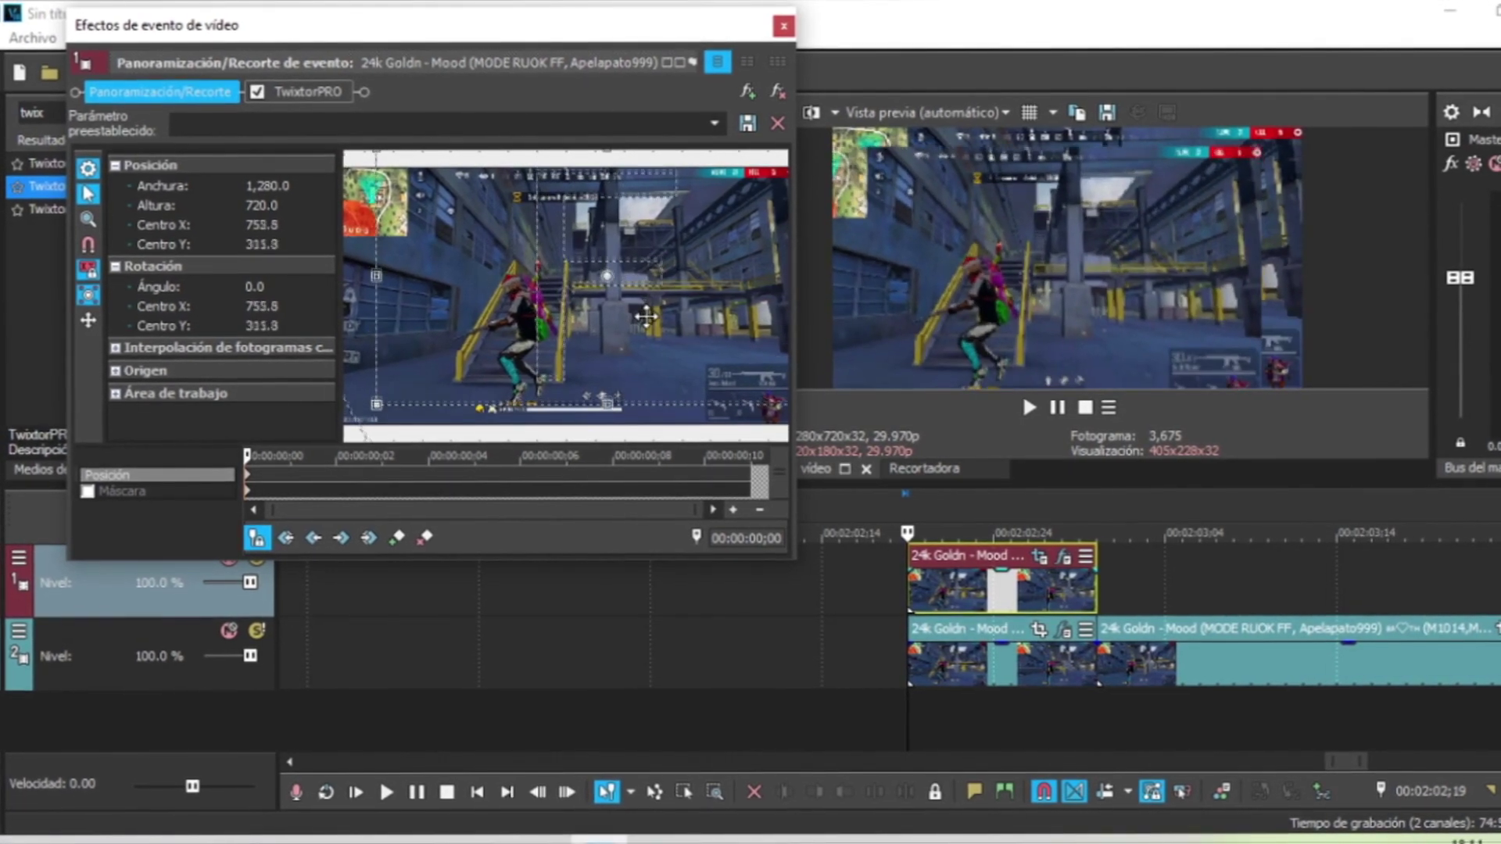
right_click(652, 343)
click(674, 368)
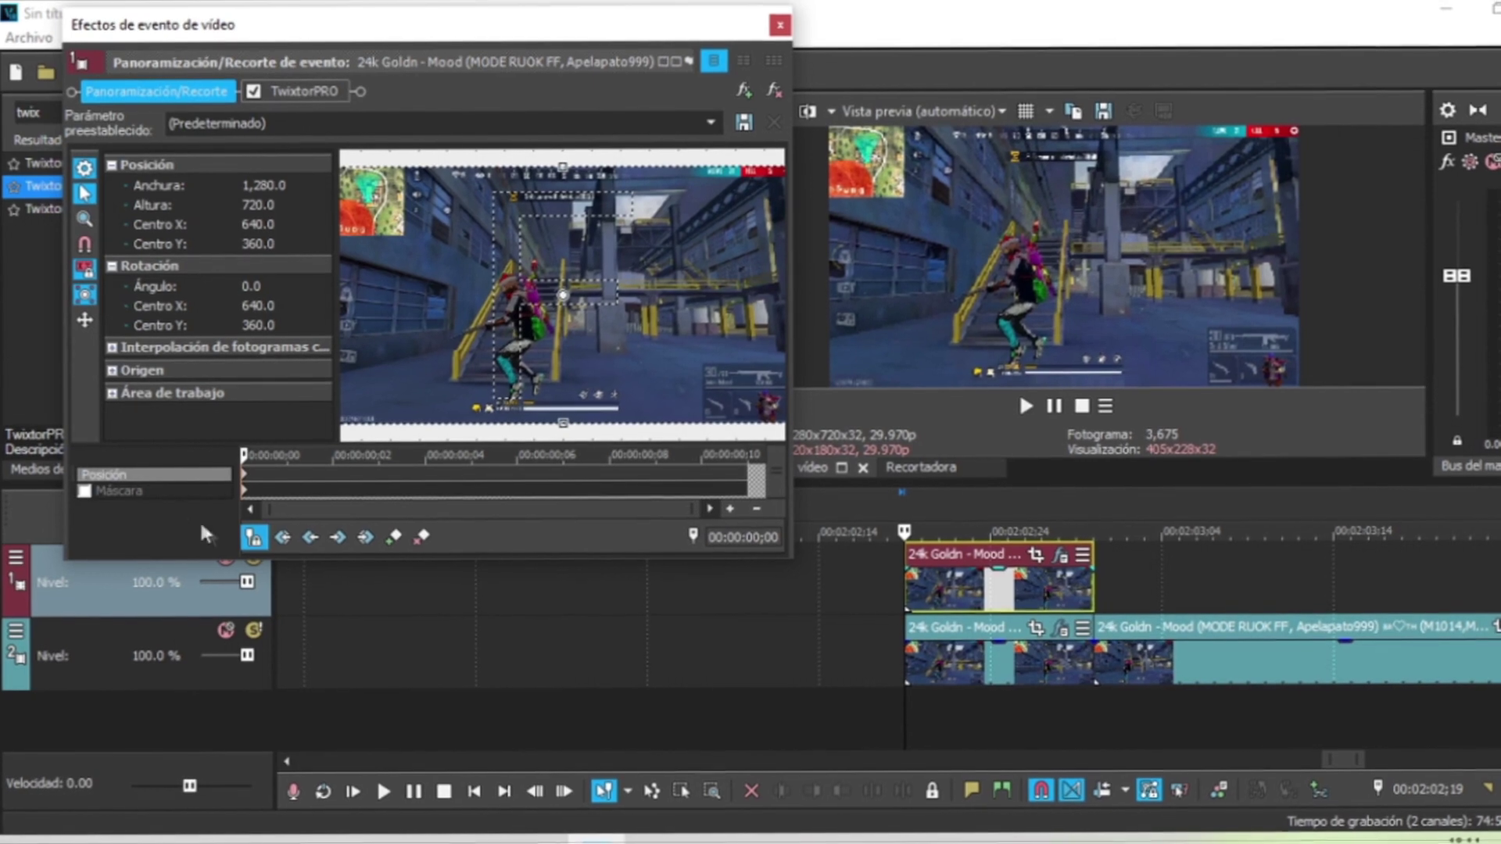
- Enable the mask in the upper clip's Pan/Crop settings and choose the anchor creation tool for tracing the character
click(85, 492)
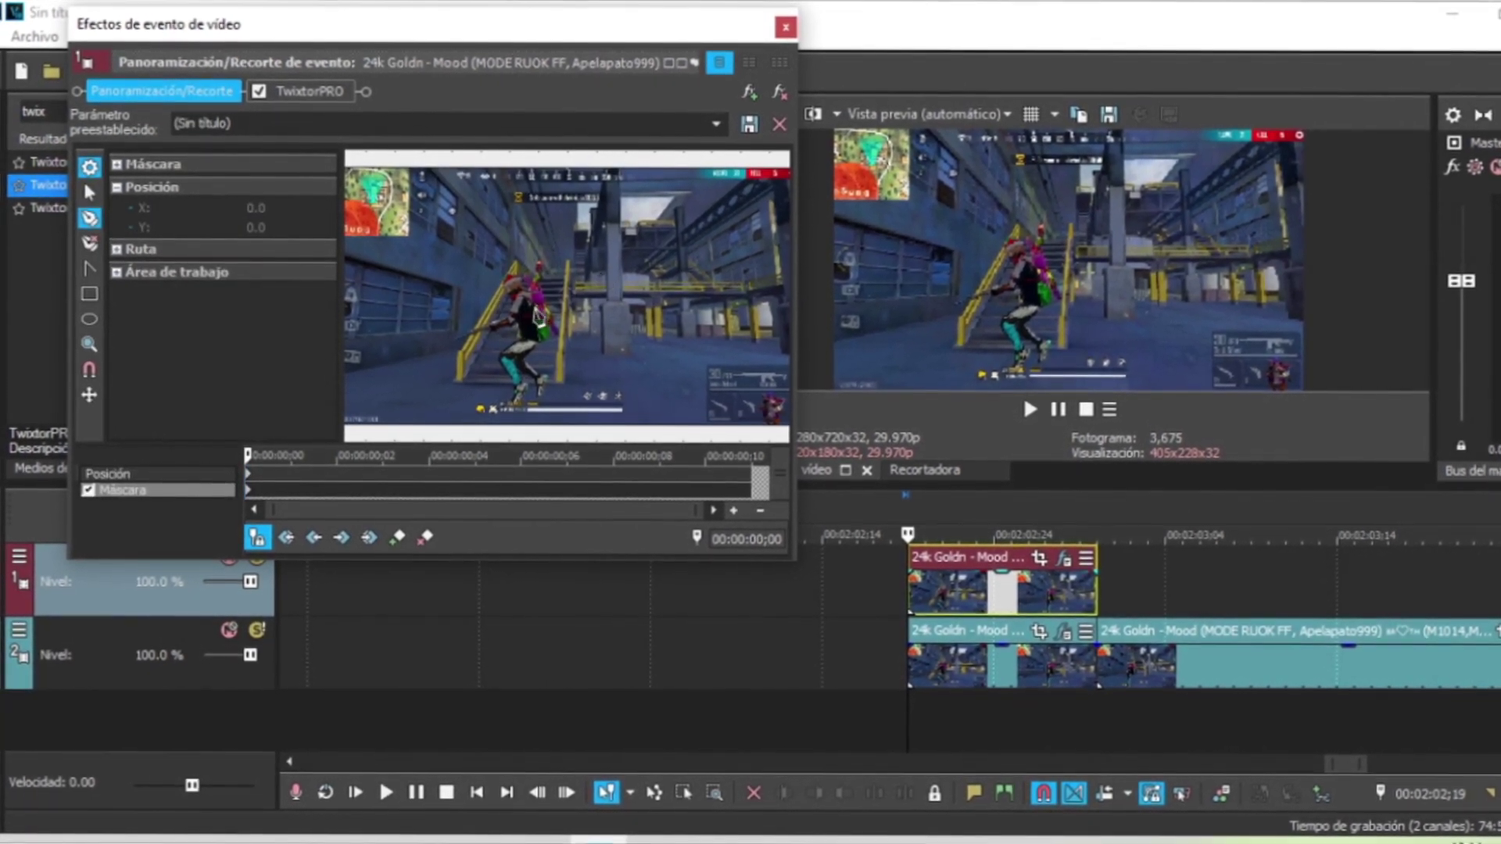
scroll(618, 333, up, 3)
scroll(587, 334, down, 3)
scroll(580, 325, up, 3)
scroll(616, 315, up, 3)
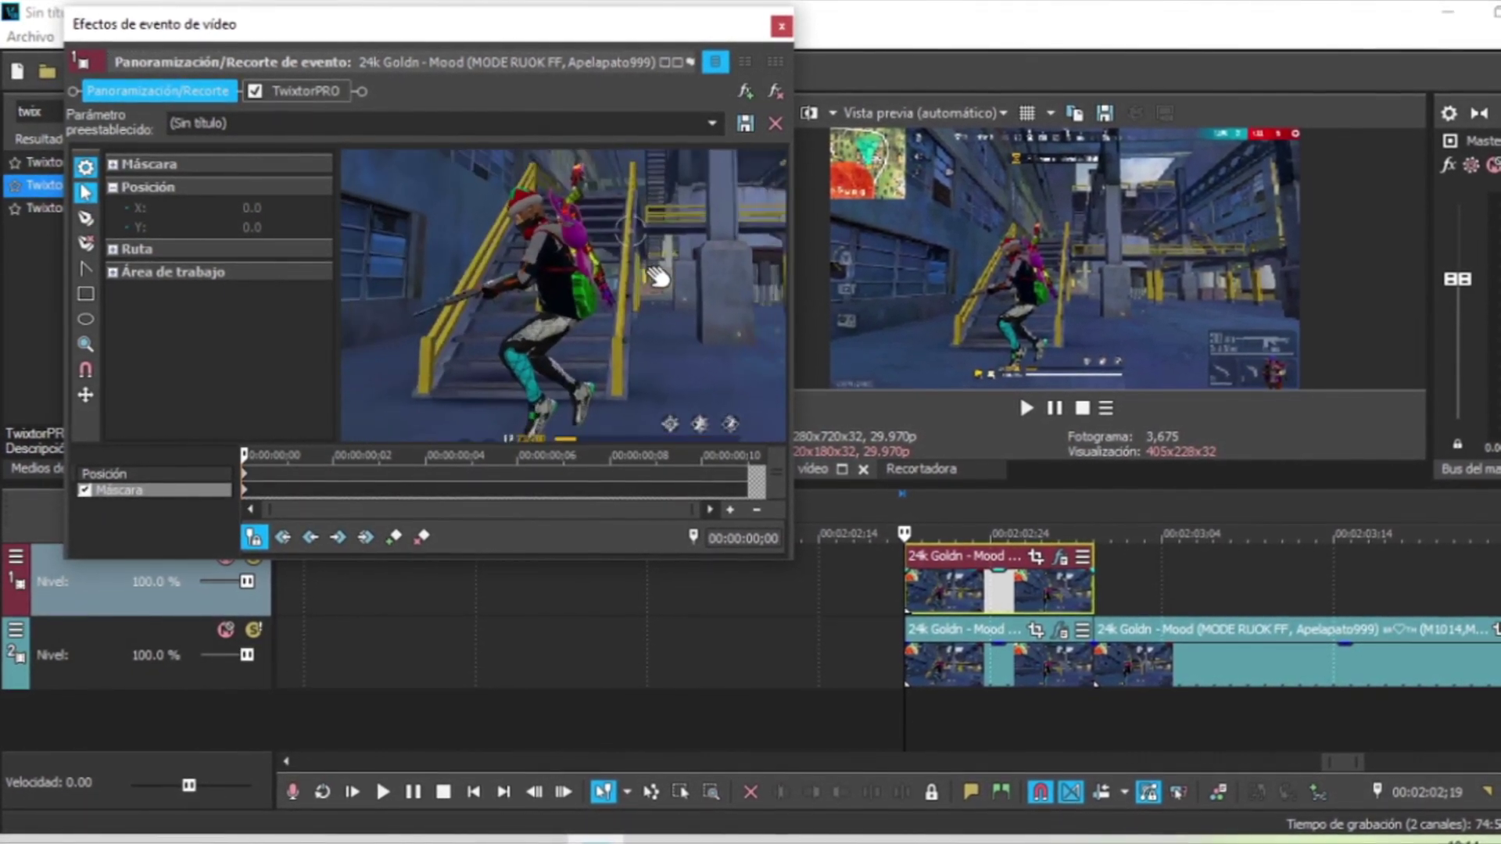
click(87, 345)
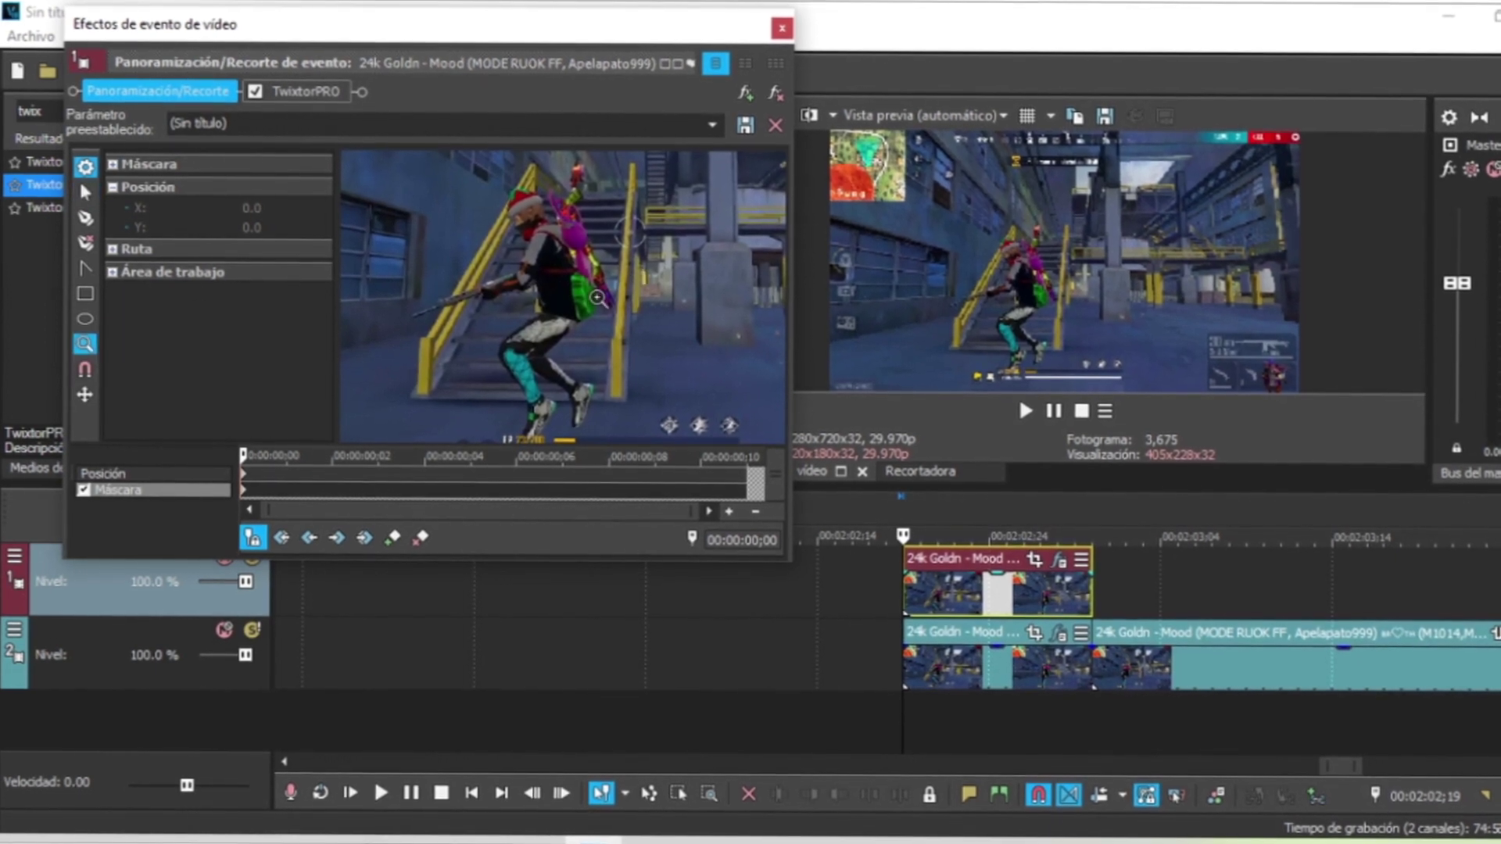
click(598, 298)
scroll(598, 298, down, 3)
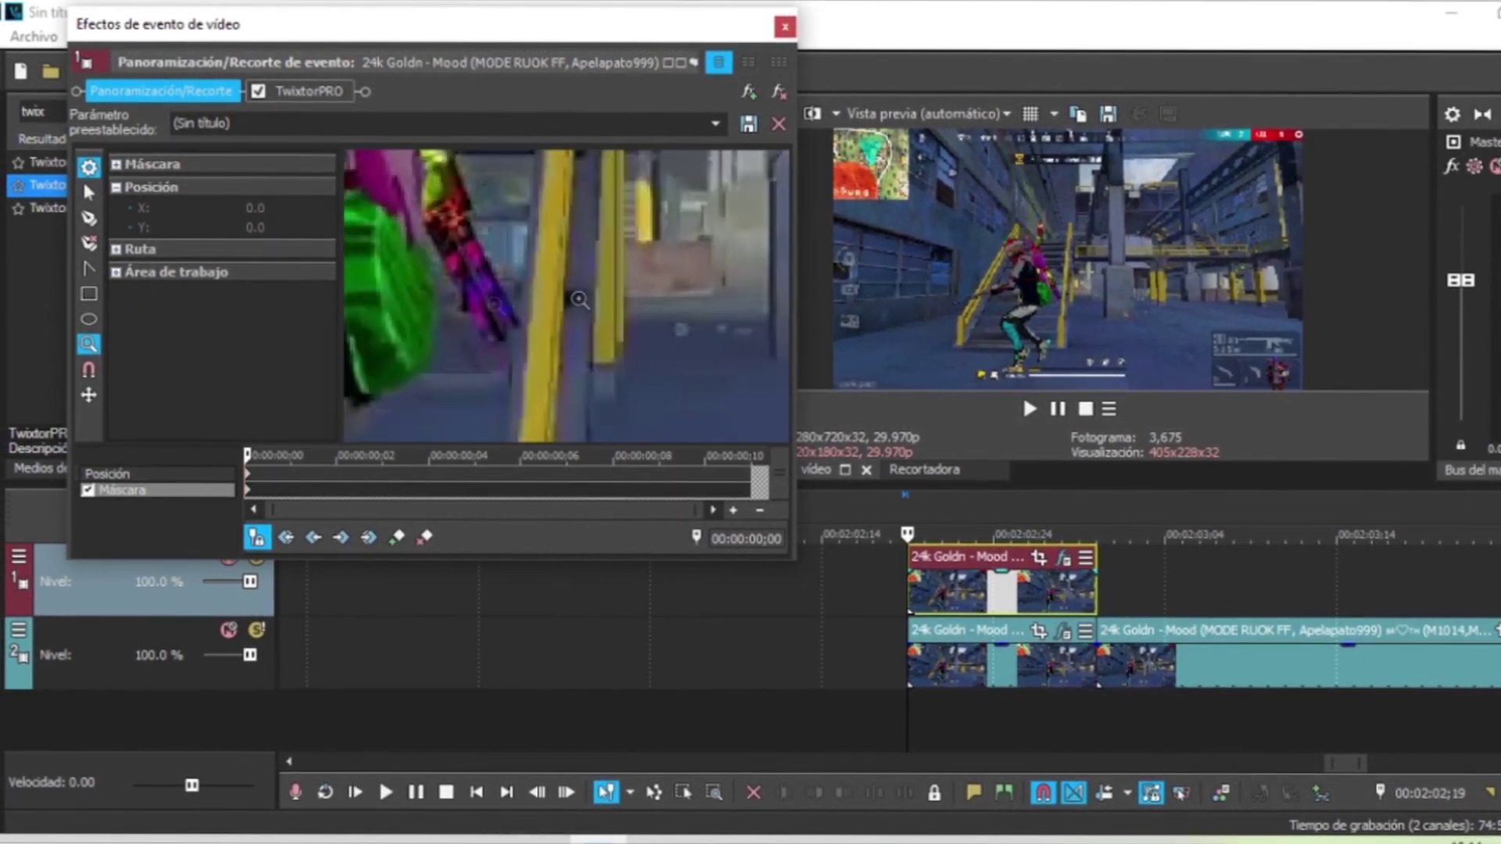
click(88, 192)
scroll(564, 298, down, 3)
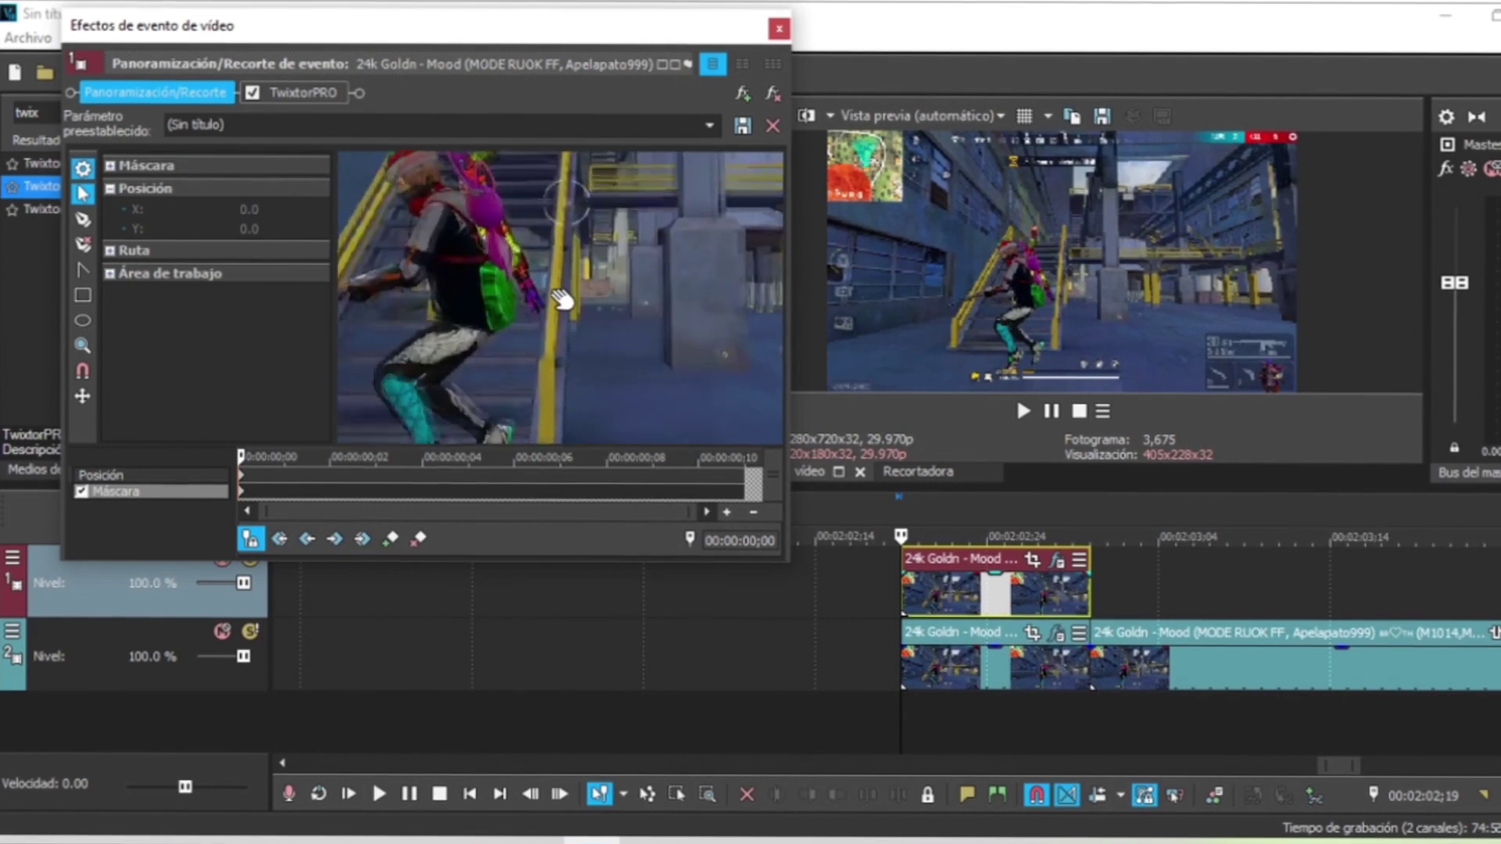
scroll(565, 300, down, 1)
drag(569, 299, 608, 297)
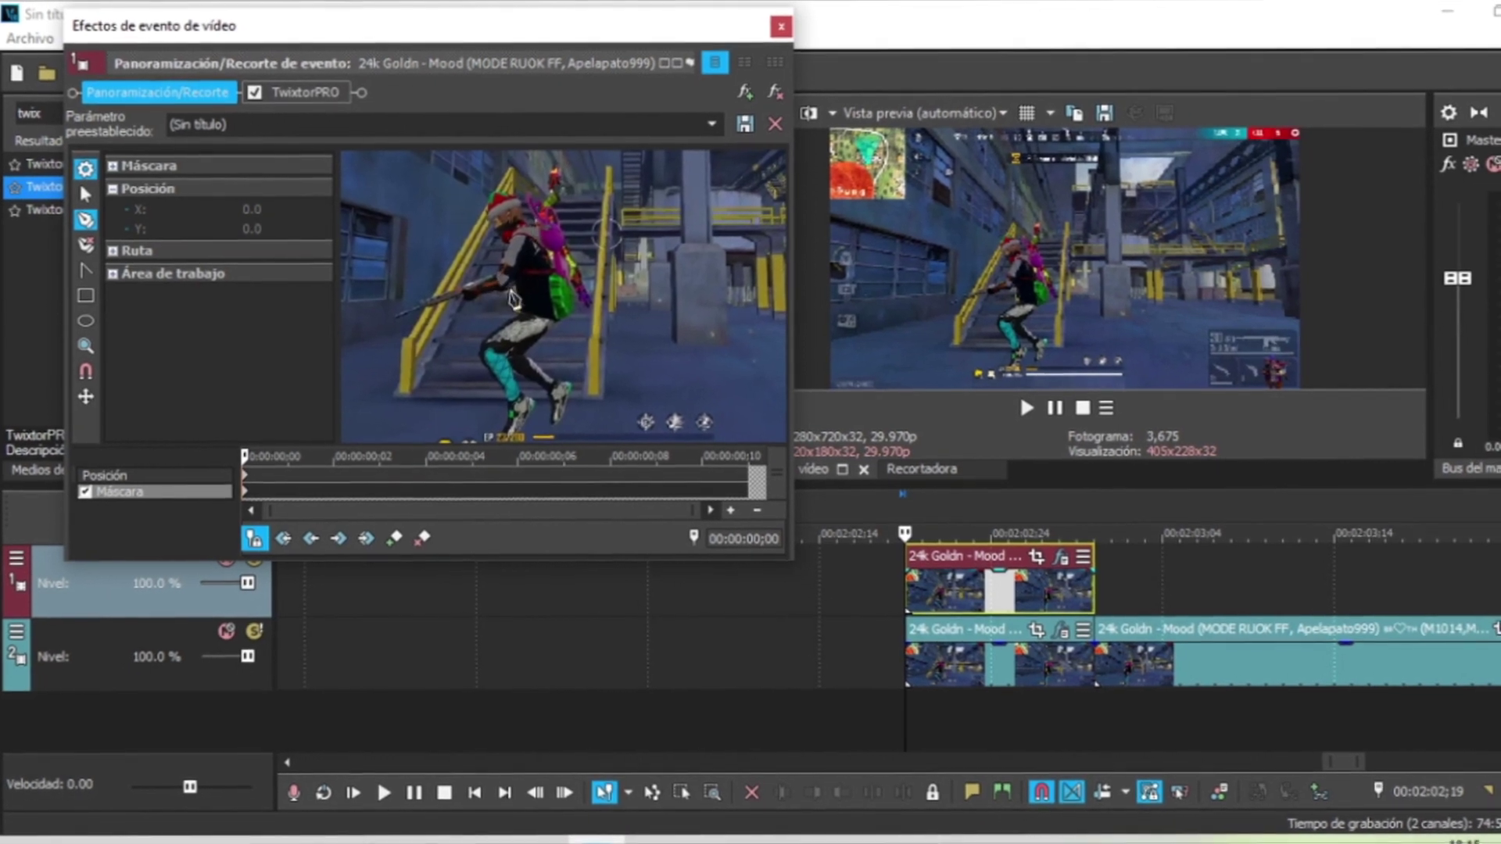
- Trace a closed mask around the character, including the legs, backpack, hat and outstretched weapon, and close the event effects window
click(515, 296)
click(521, 309)
drag(516, 326, 490, 350)
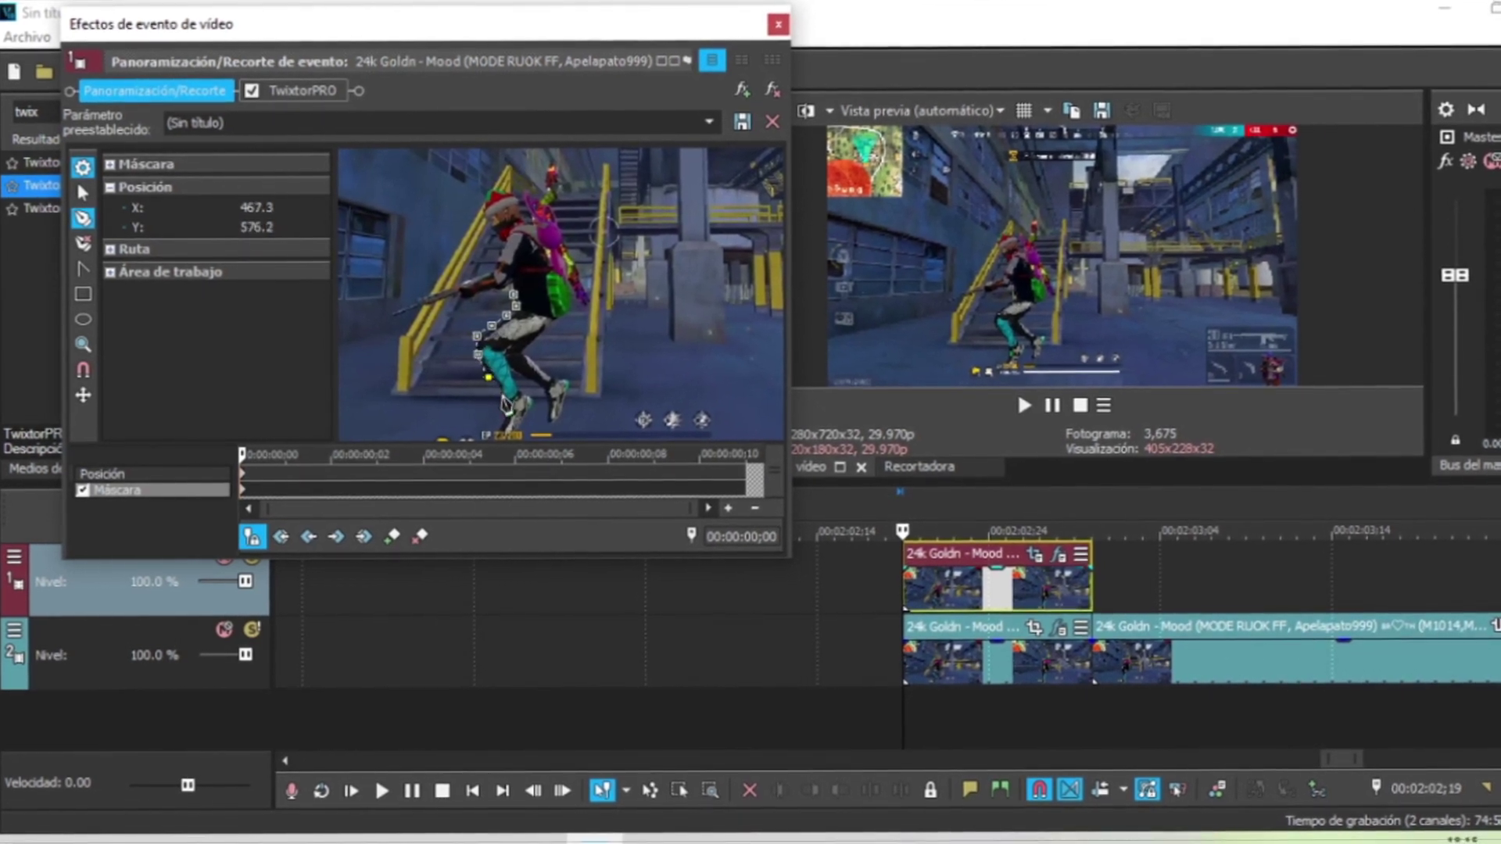
drag(507, 426, 504, 447)
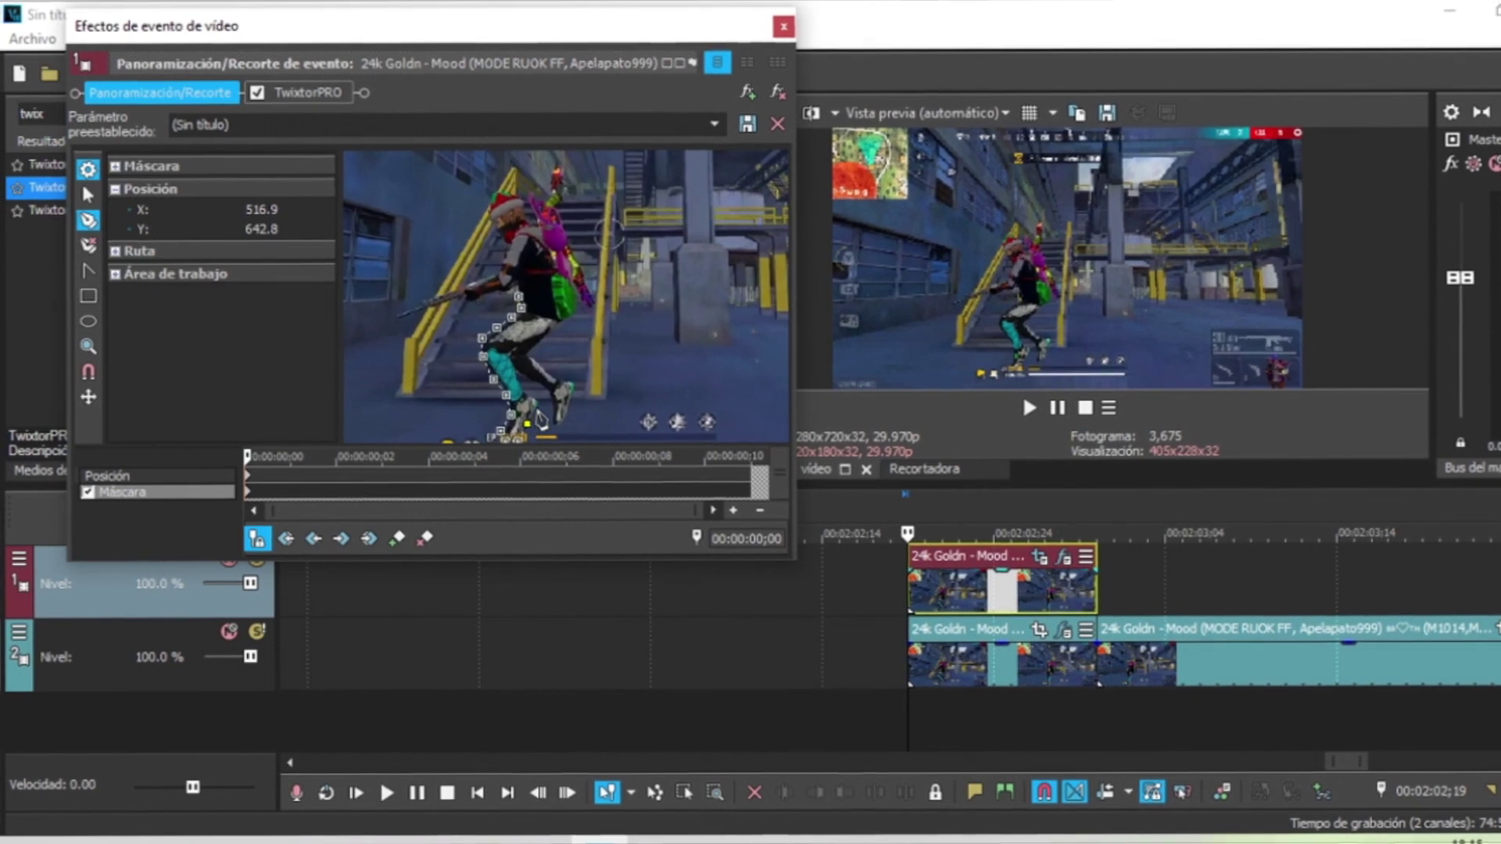
drag(537, 393, 555, 404)
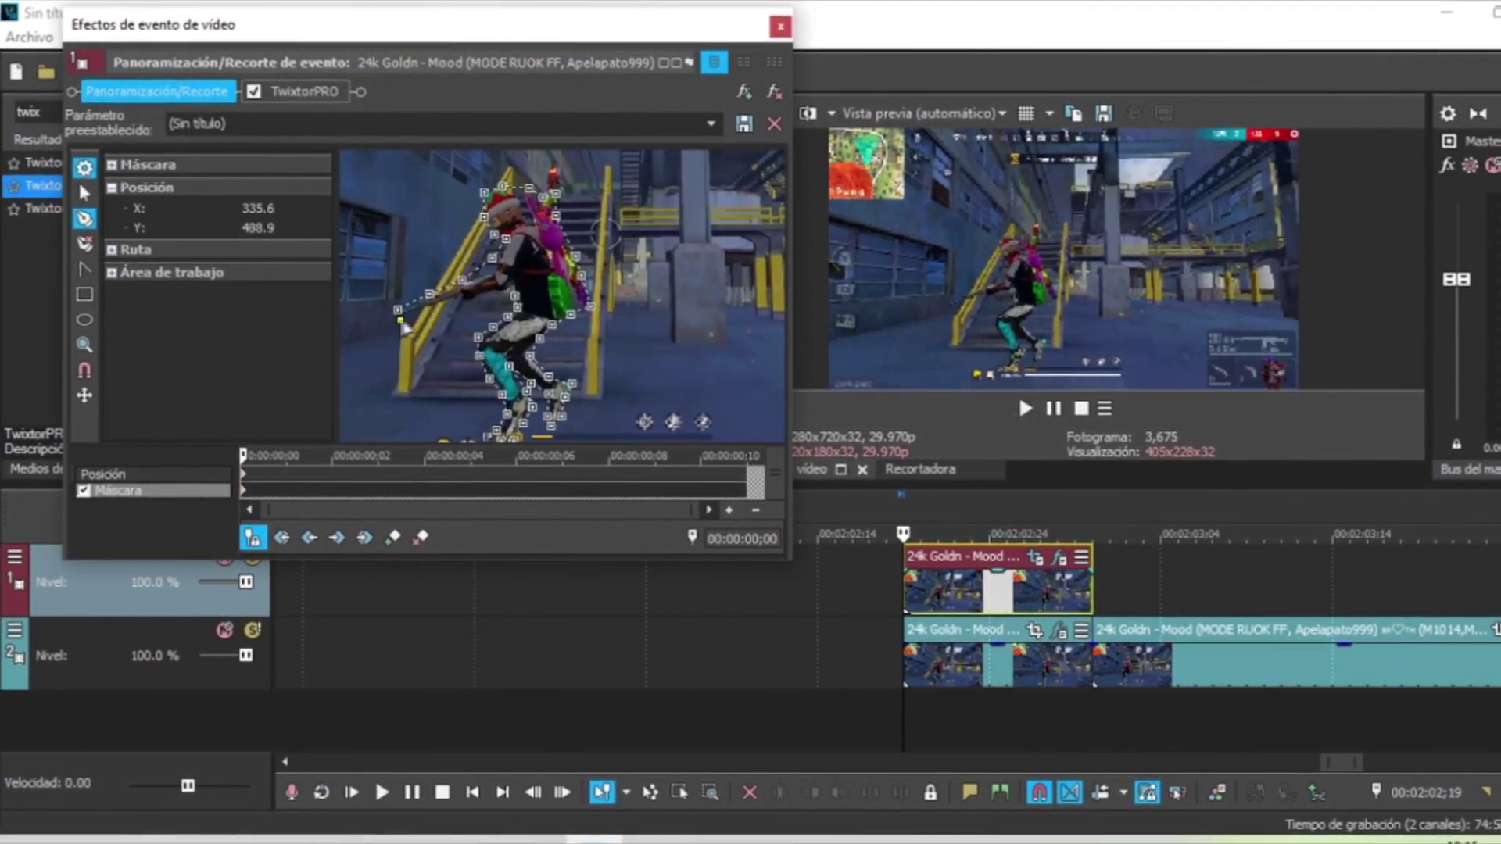
drag(452, 307, 509, 295)
click(523, 298)
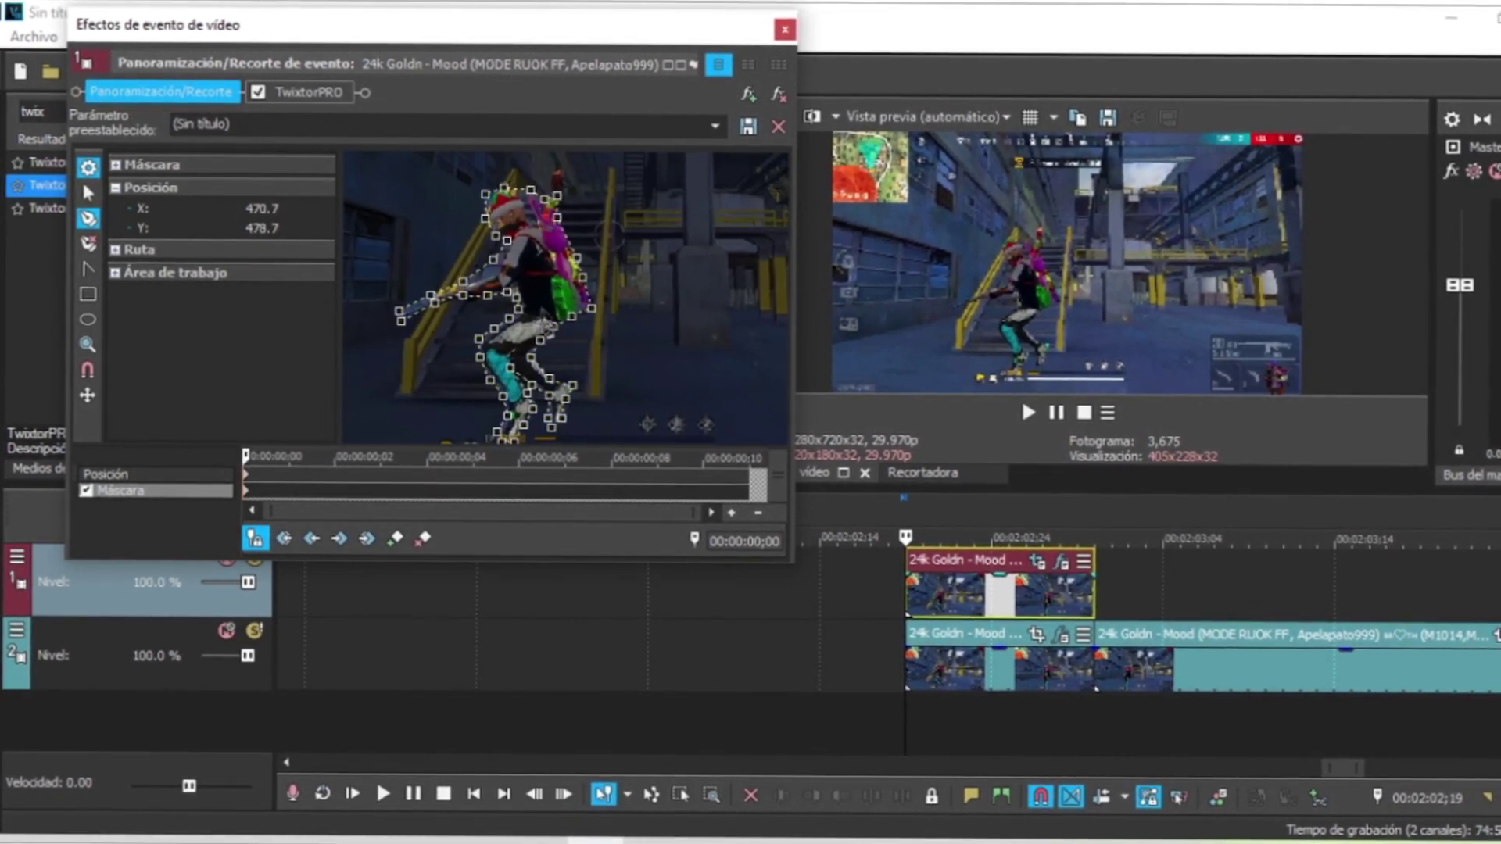
double_click(534, 357)
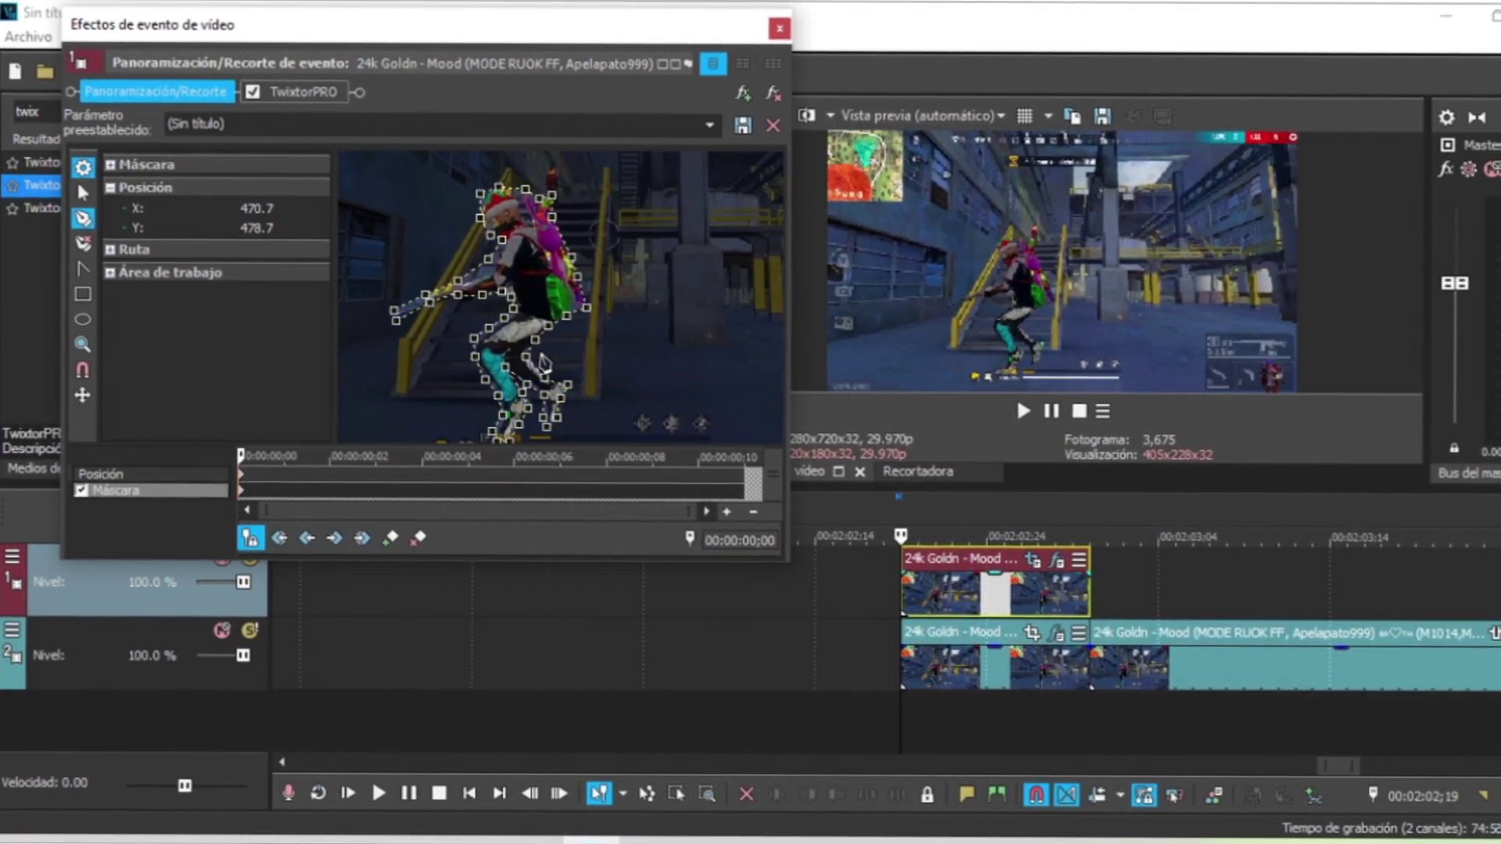
click(778, 29)
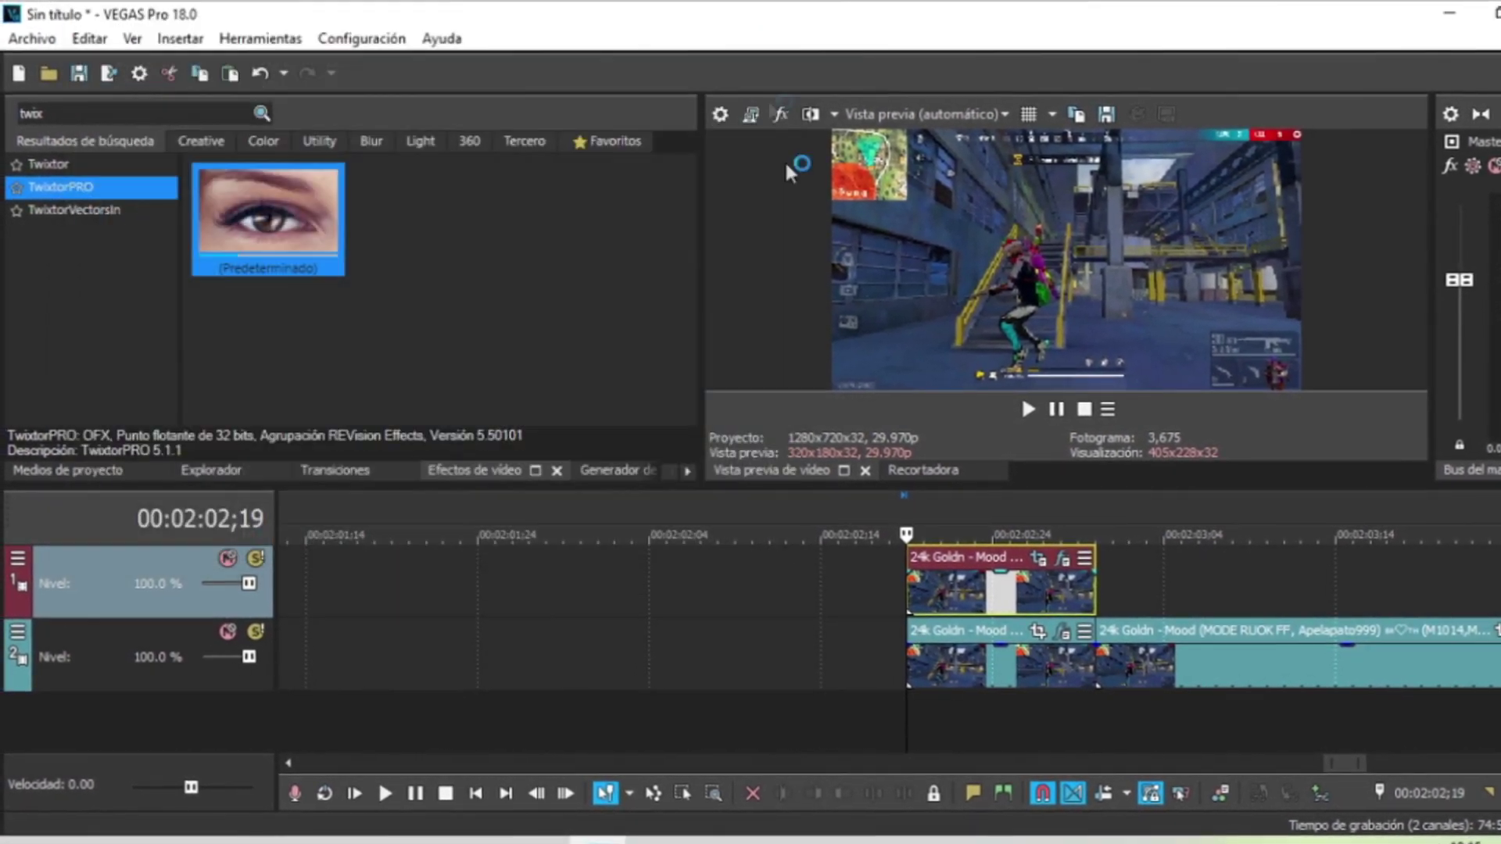
- Check the masked clip frame by frame on the timeline and return the playhead to the clip's start
key(Right)
key(Right)
key(Right)
key(Right)
key(Right)
key(Right)
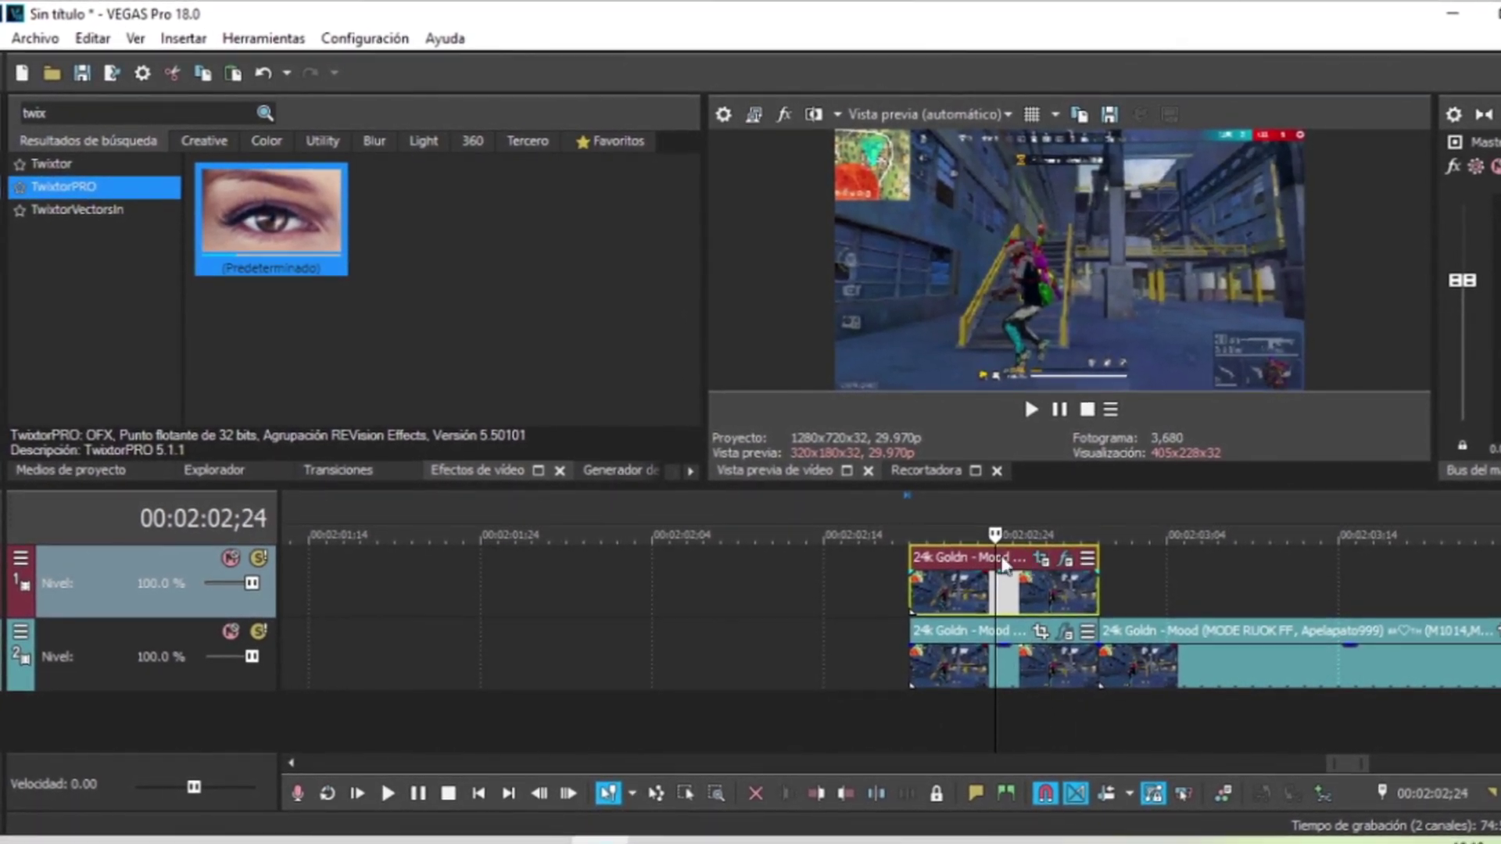
click(908, 535)
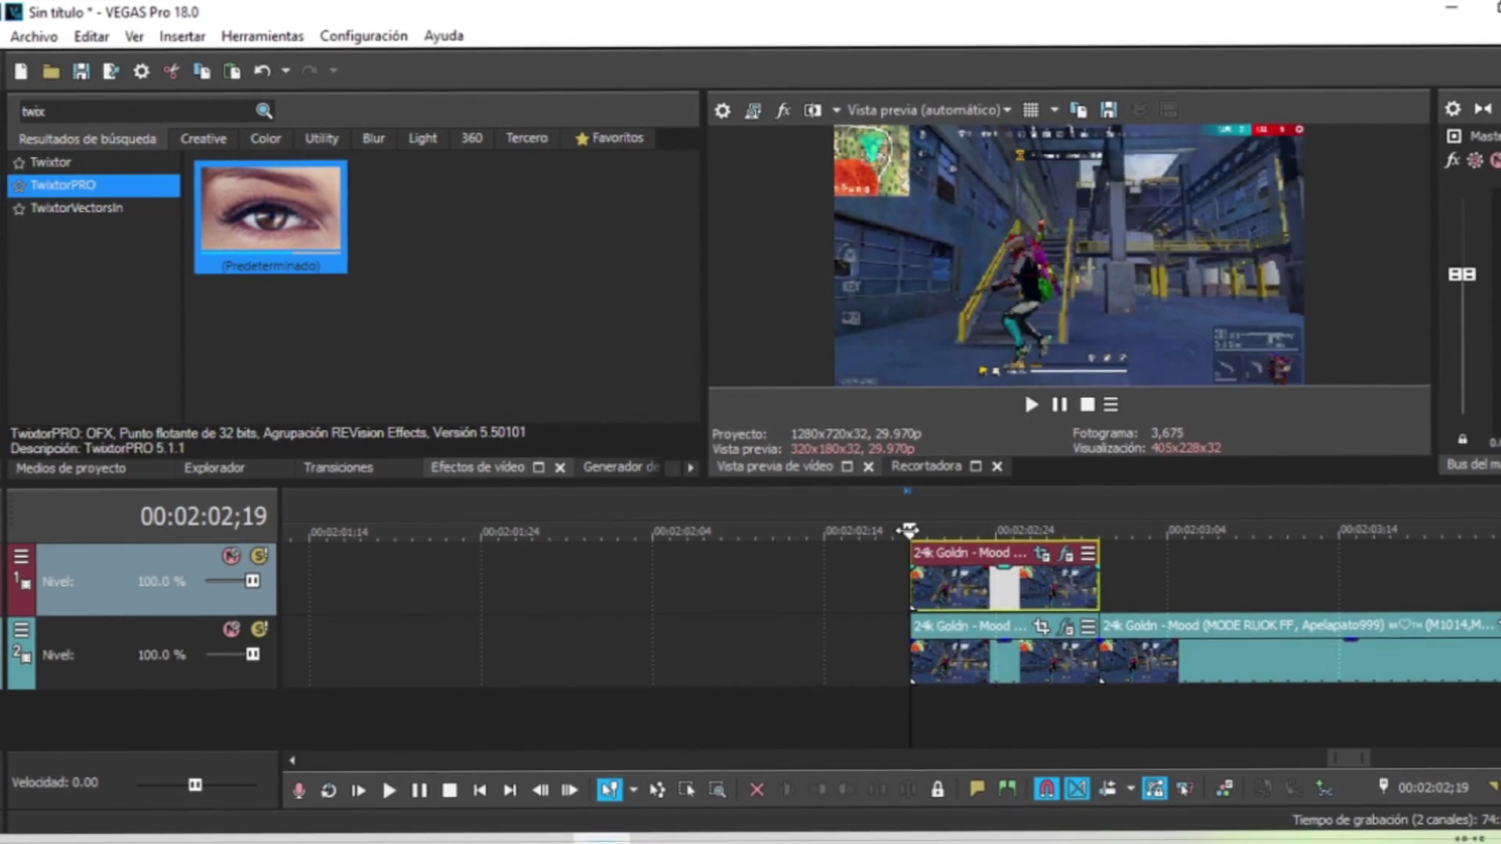
- Reopen the masked clip's Pan/Crop and move the mask points along the weapon and arm to fit the character at frame 00:00:00;01
click(1040, 553)
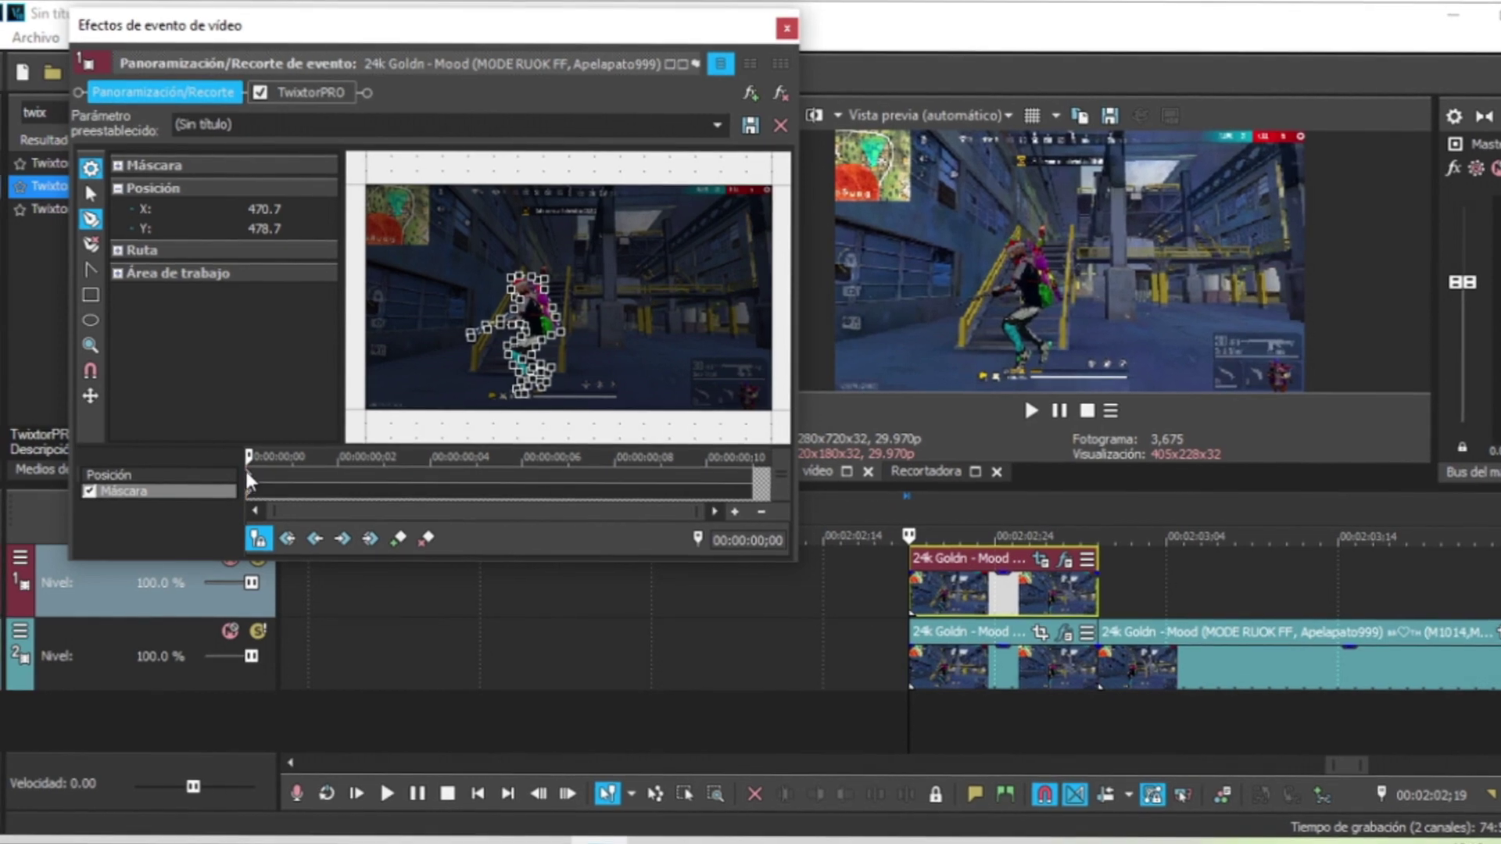
click(246, 474)
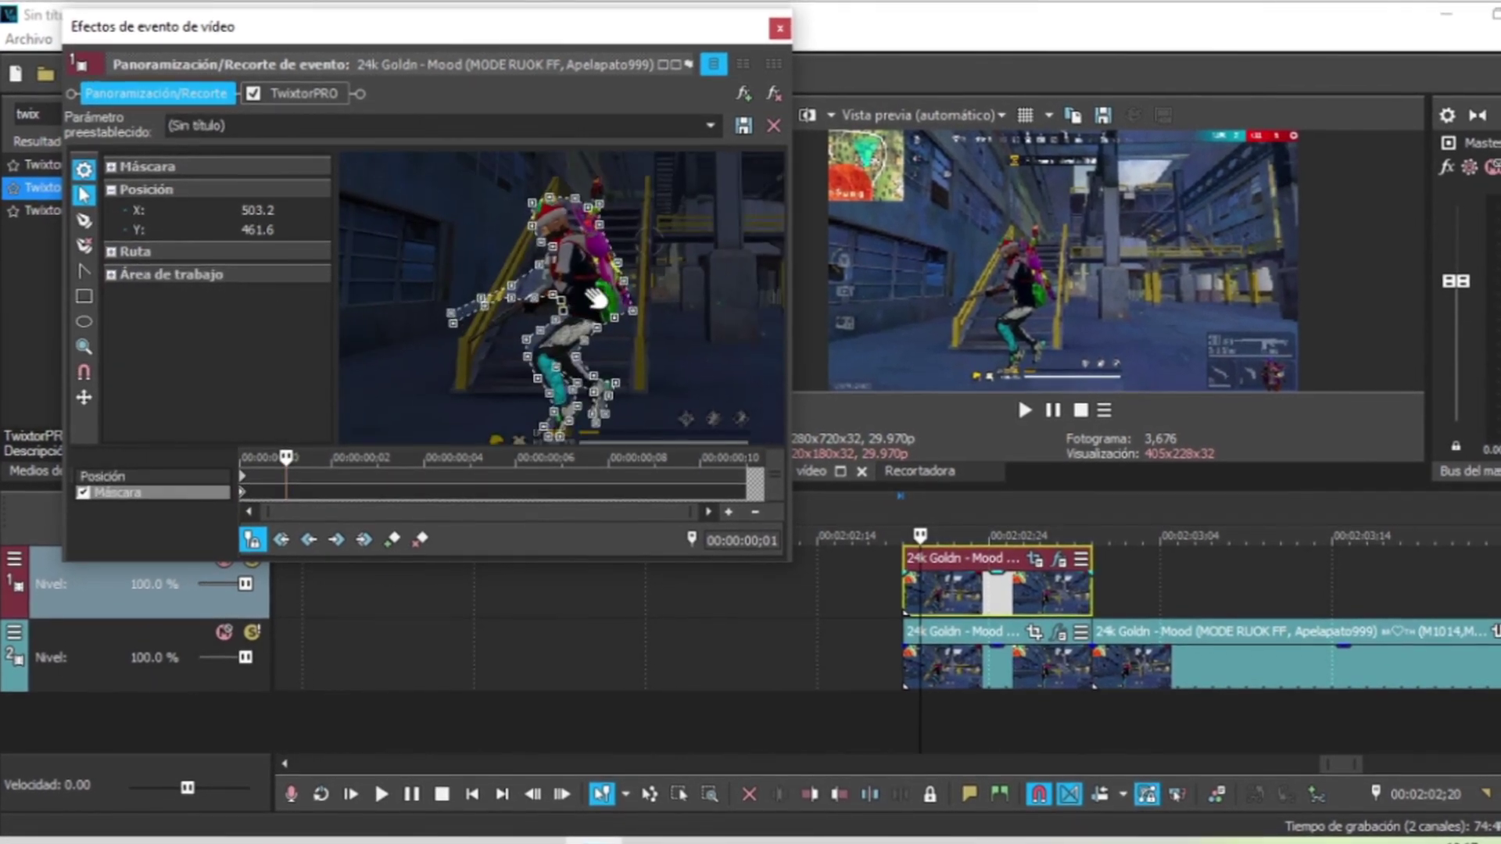
scroll(594, 303, up, 2)
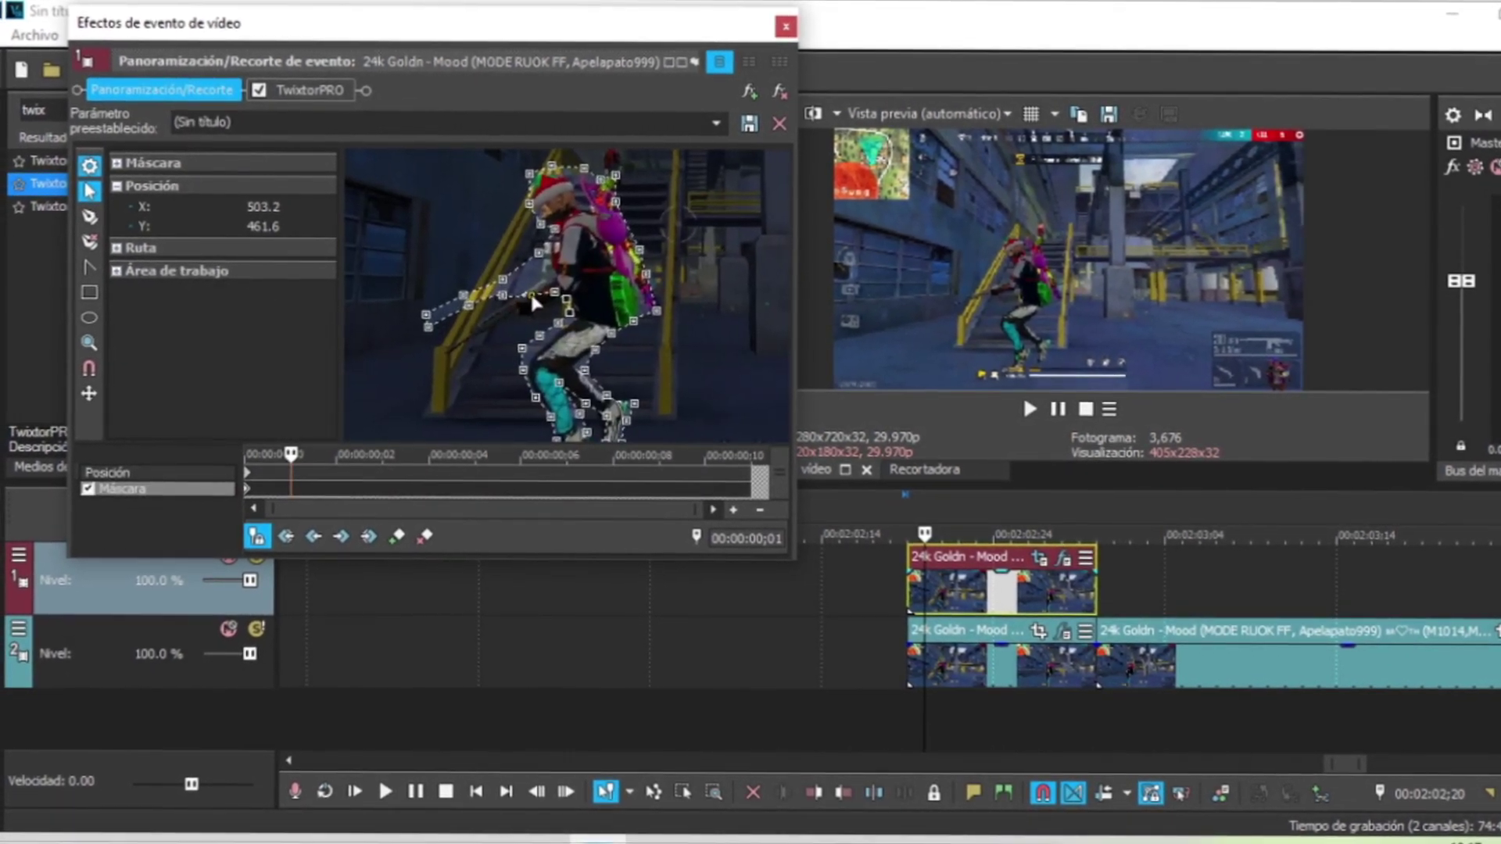
drag(509, 328, 443, 349)
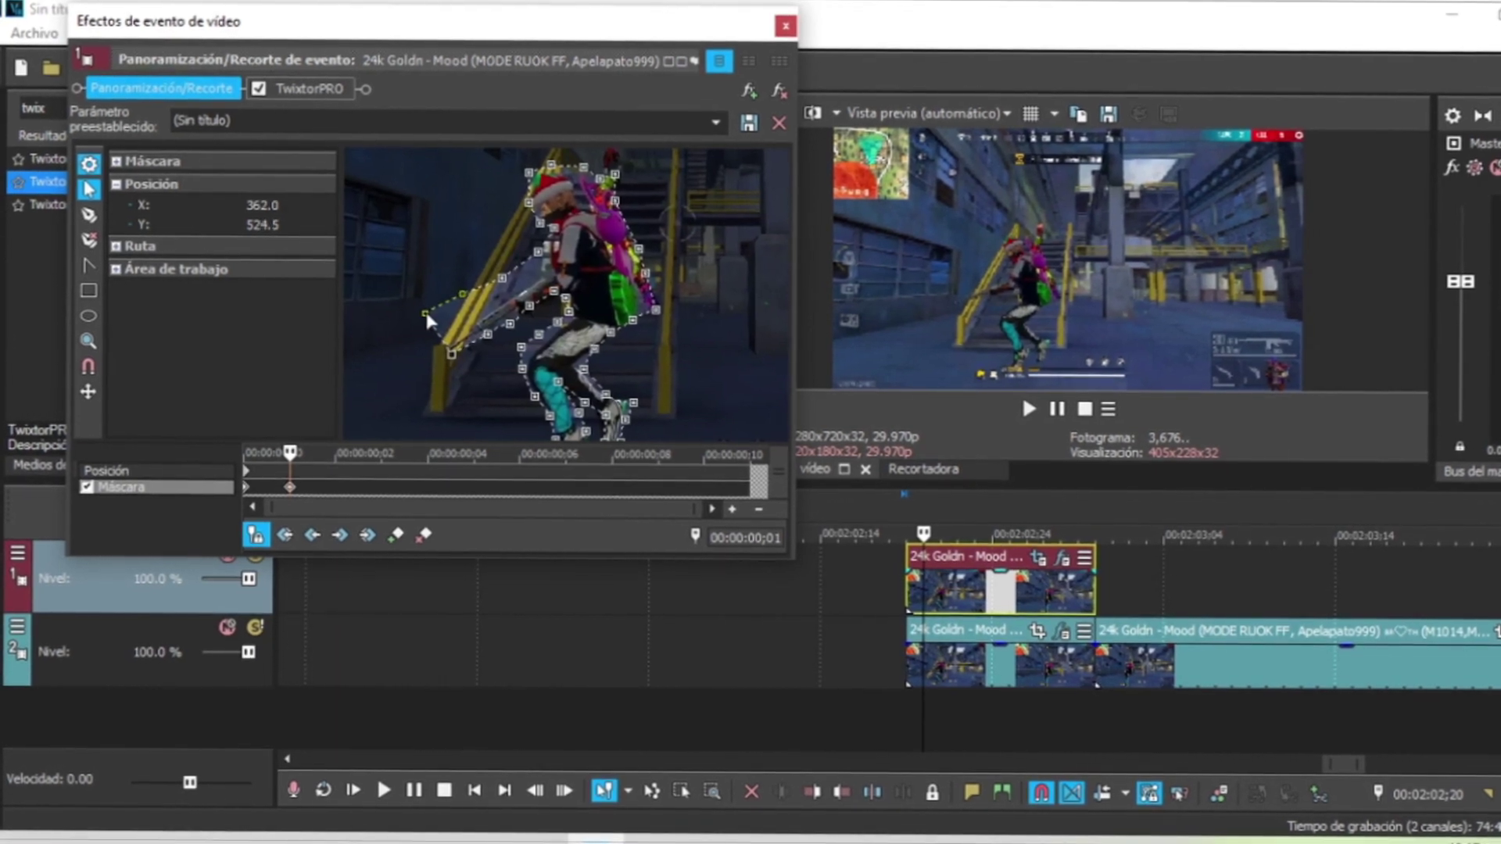
drag(426, 319, 464, 297)
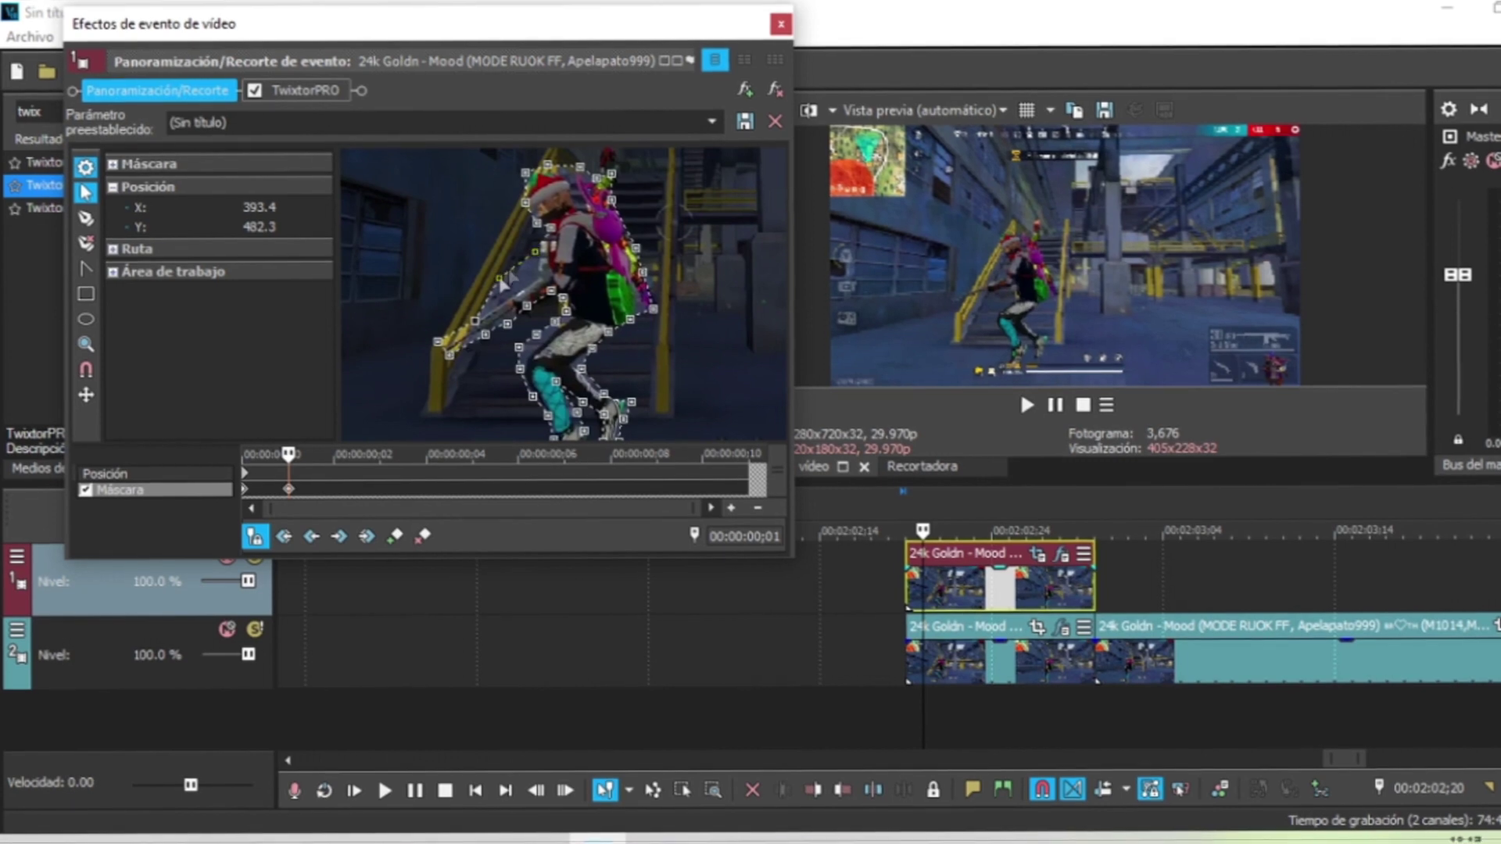
drag(499, 278, 514, 292)
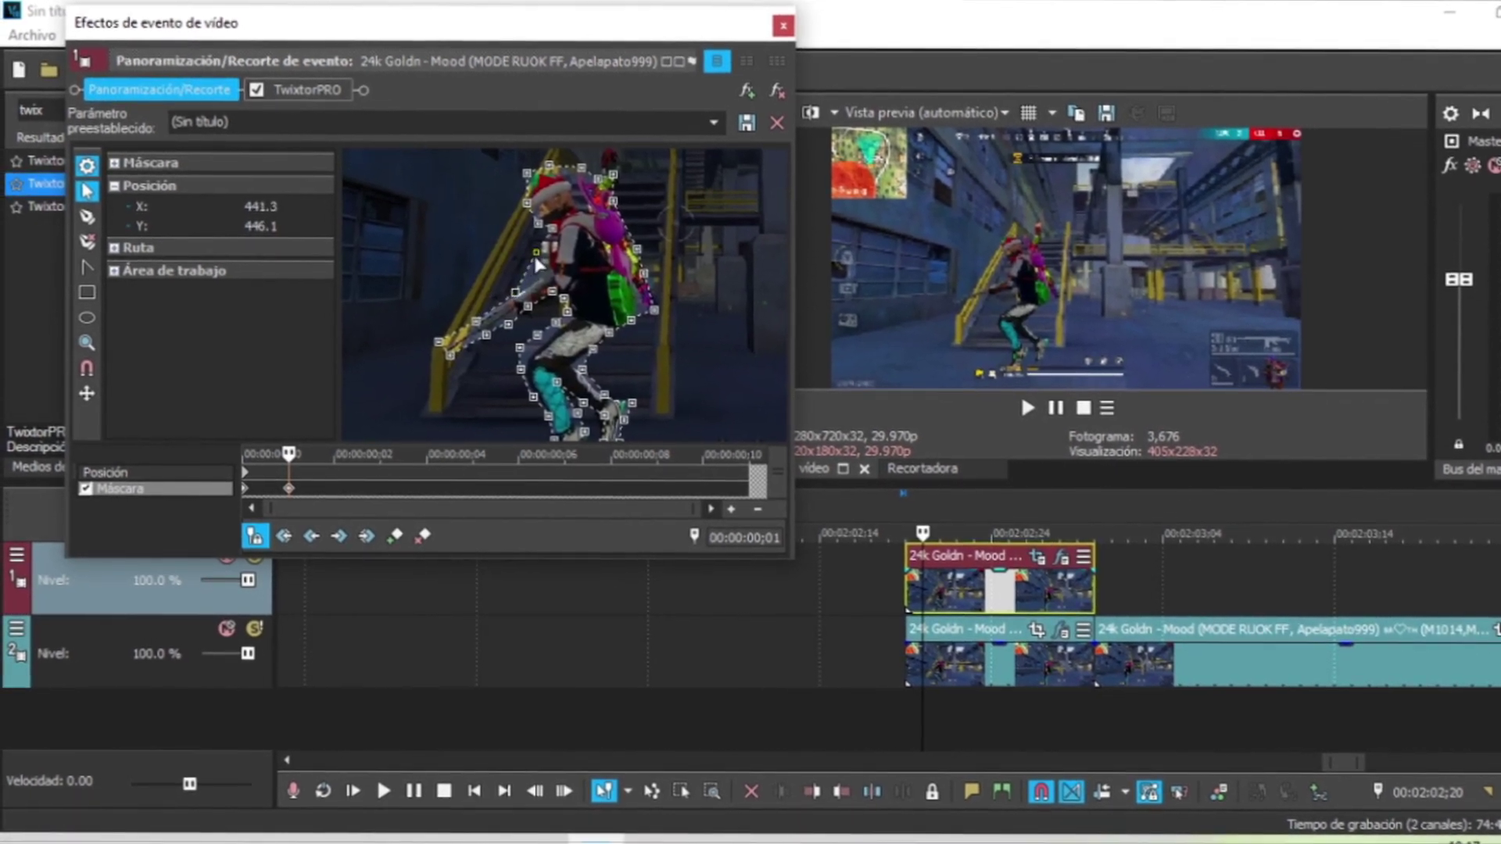
click(537, 252)
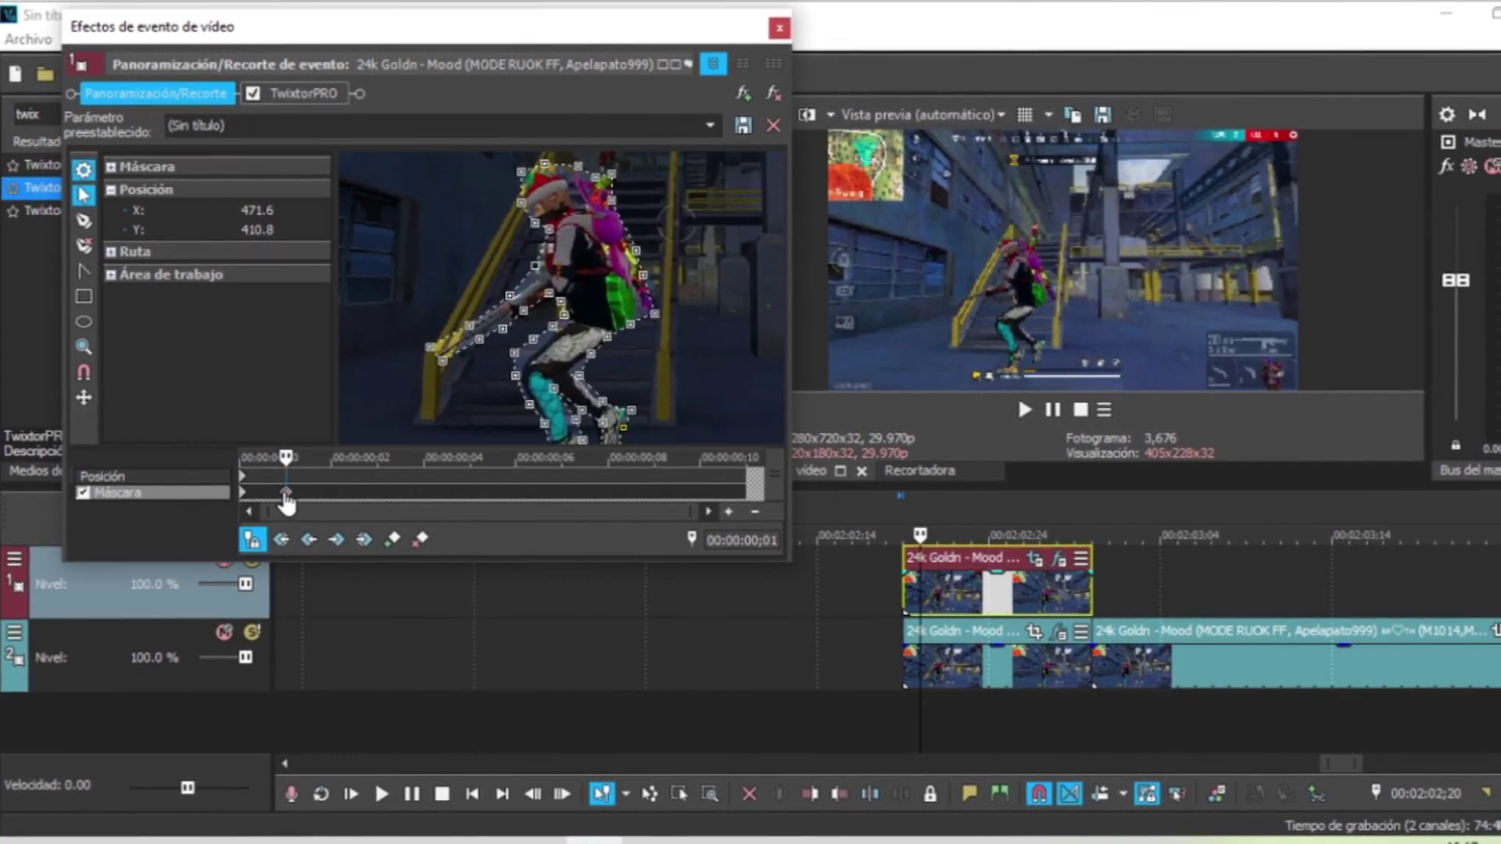
- Compare neighbouring frames and refit the mask points to the weapon and arm at frames 00:00:00;02 and 00:00:00;03
click(366, 458)
click(524, 311)
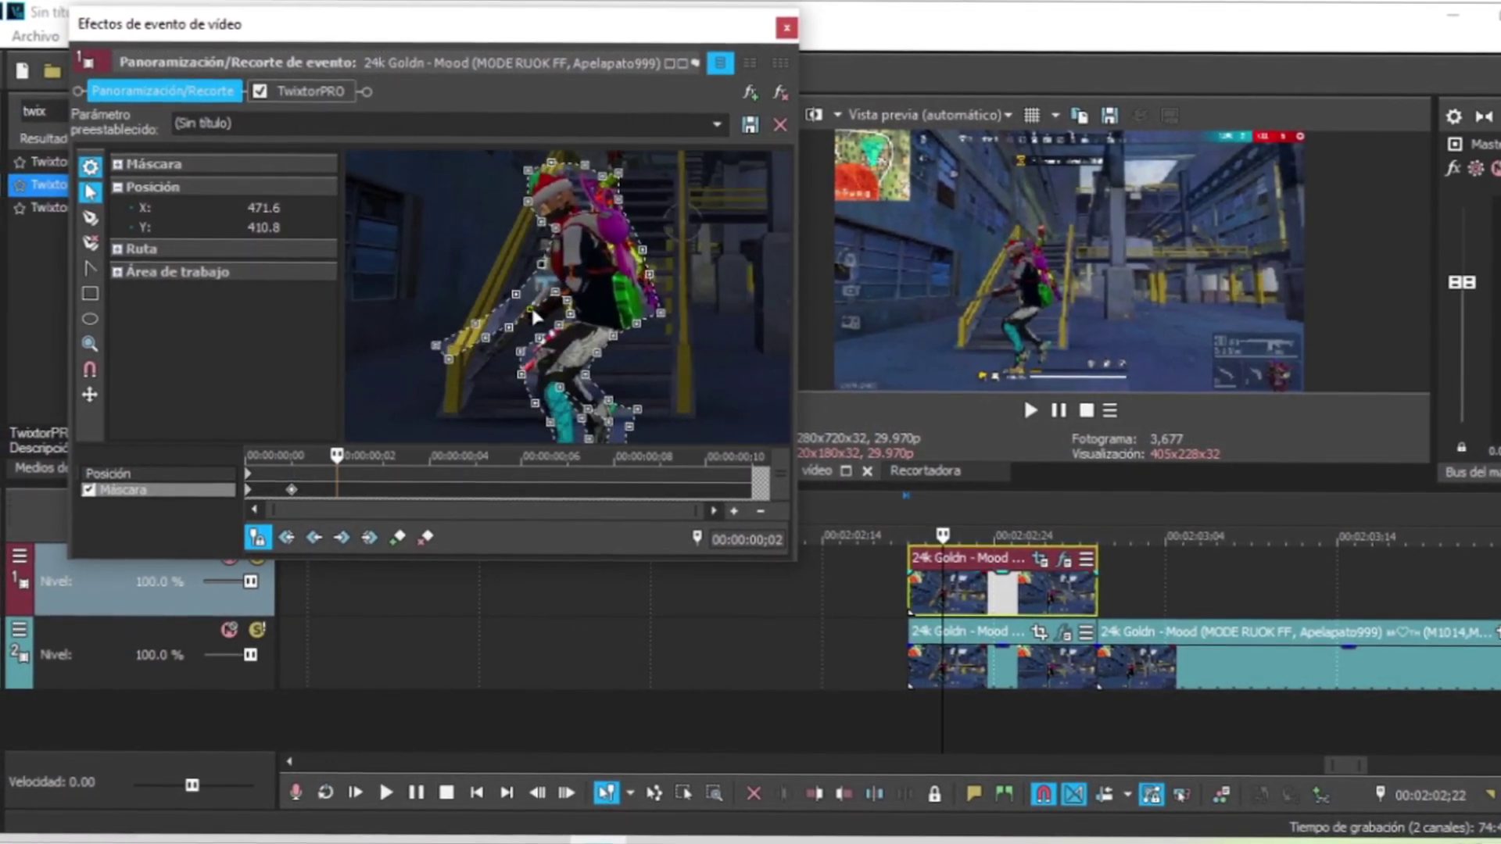
key(Left)
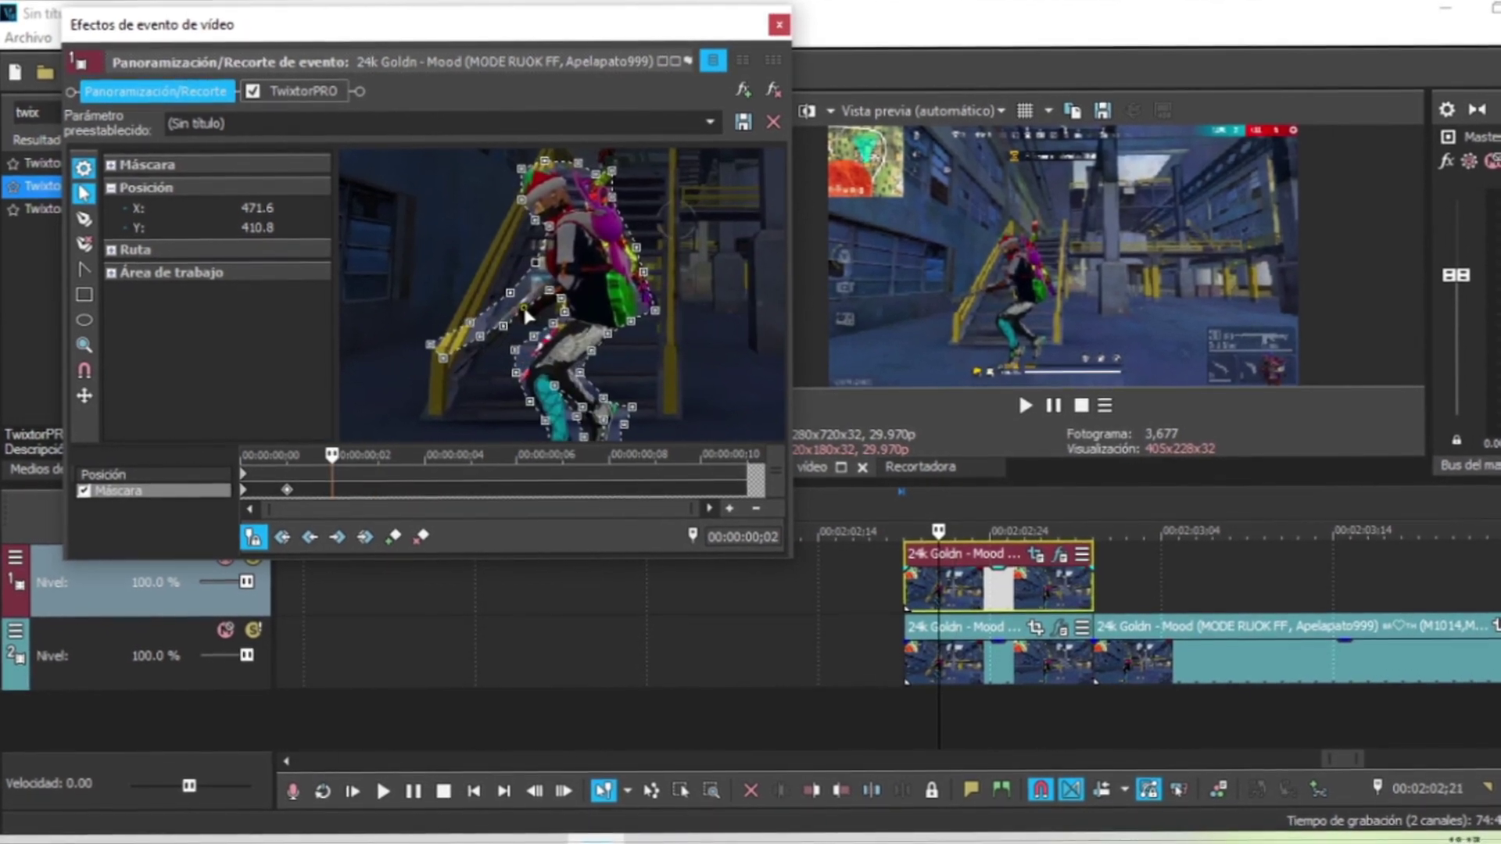
key(Left)
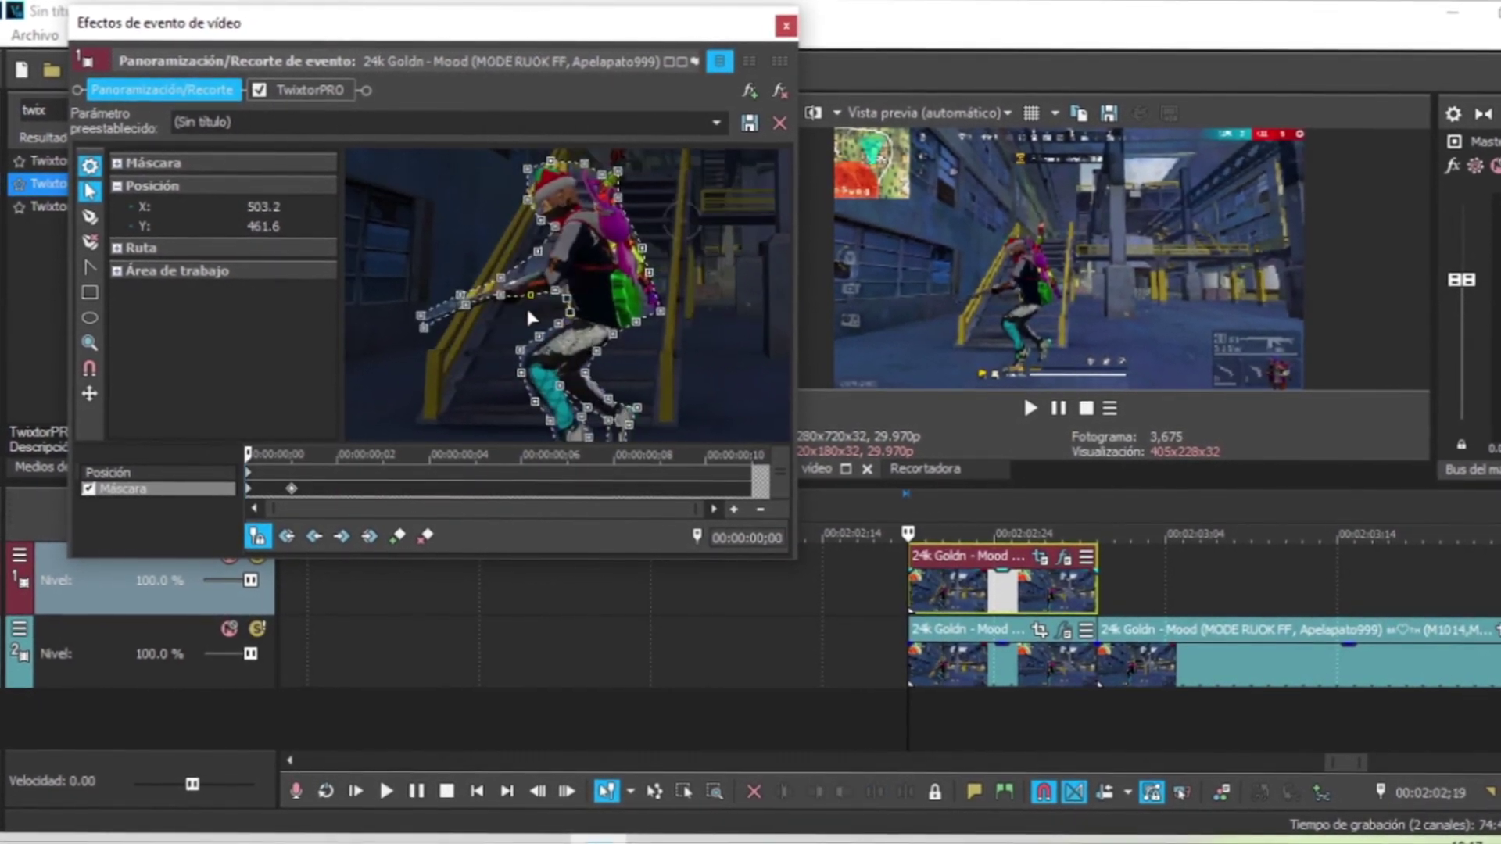
key(Right)
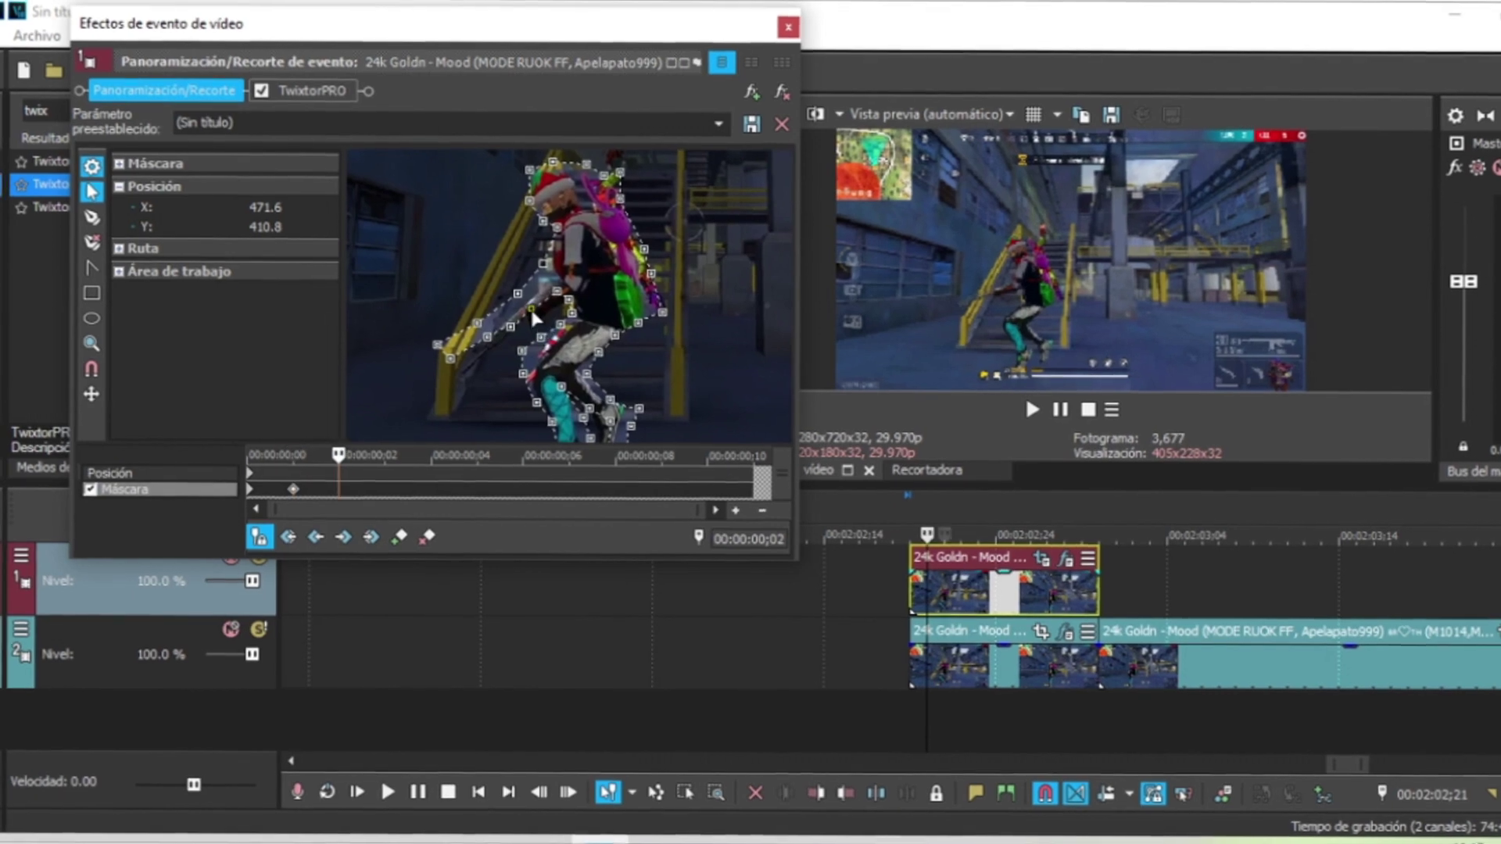
drag(538, 322, 437, 352)
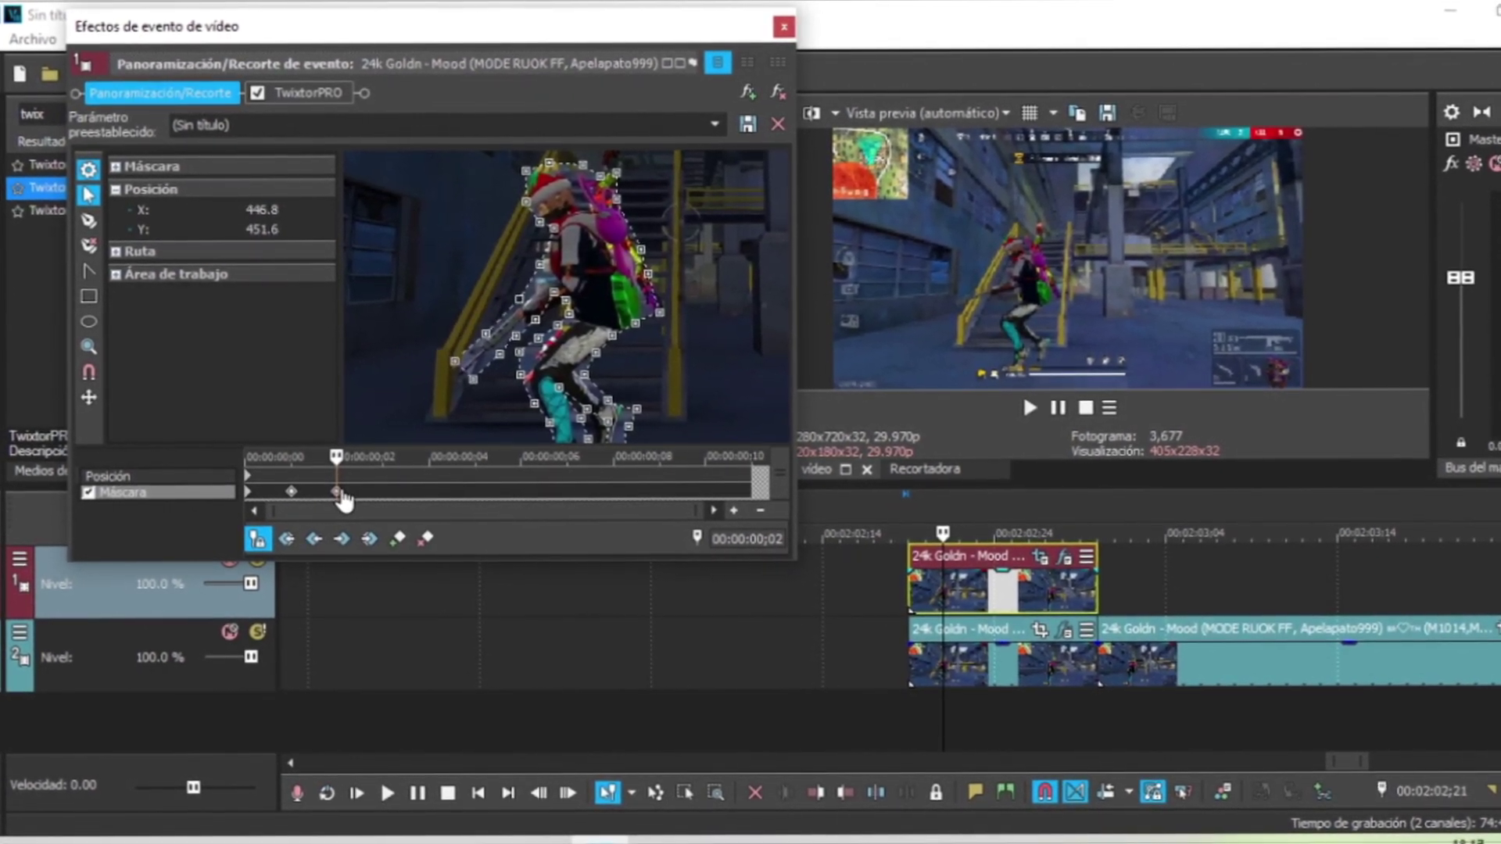
click(381, 490)
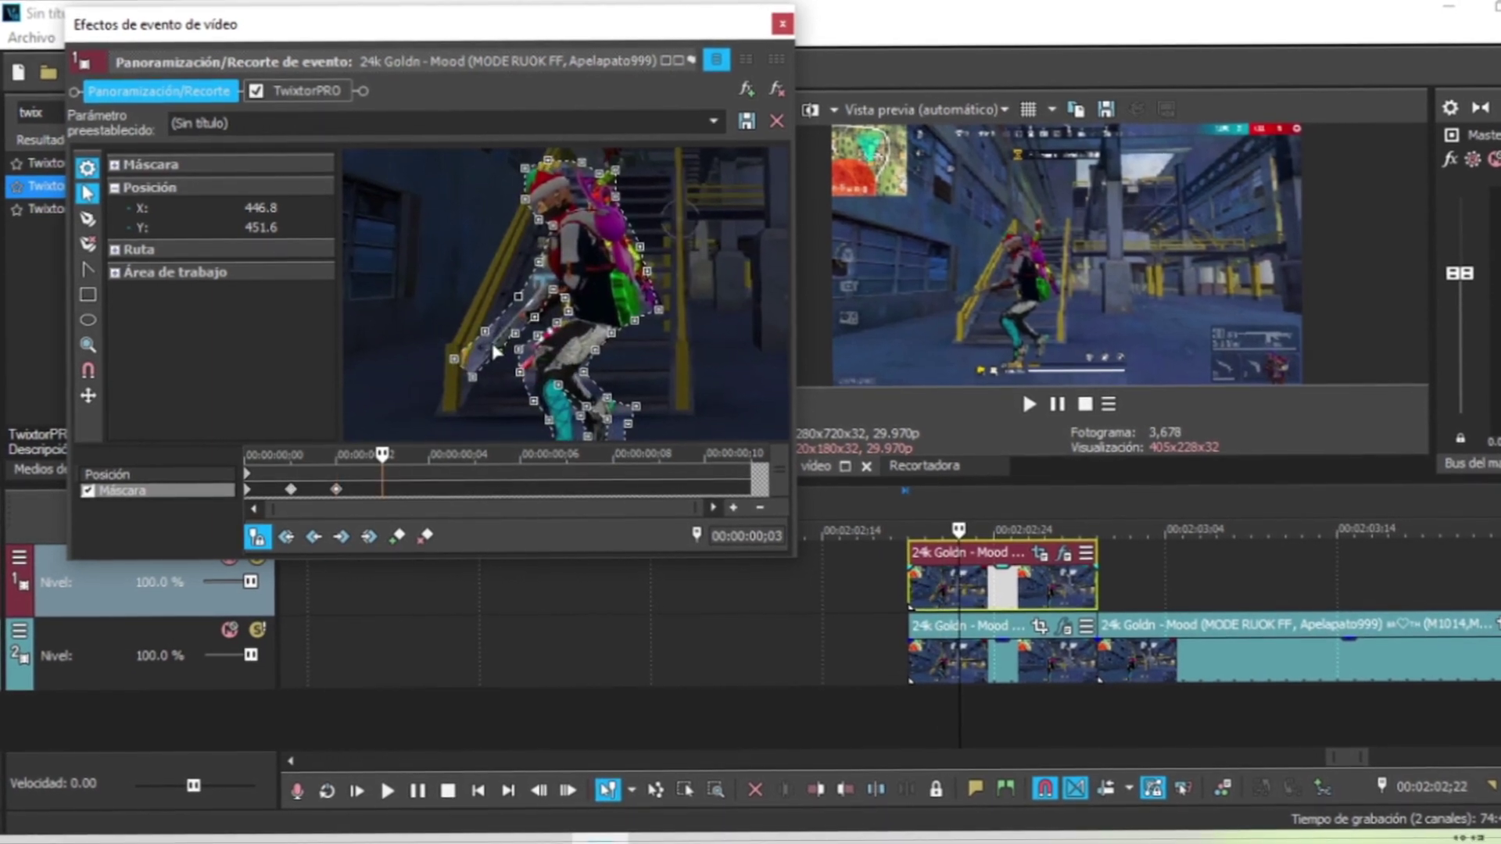
drag(469, 378, 475, 382)
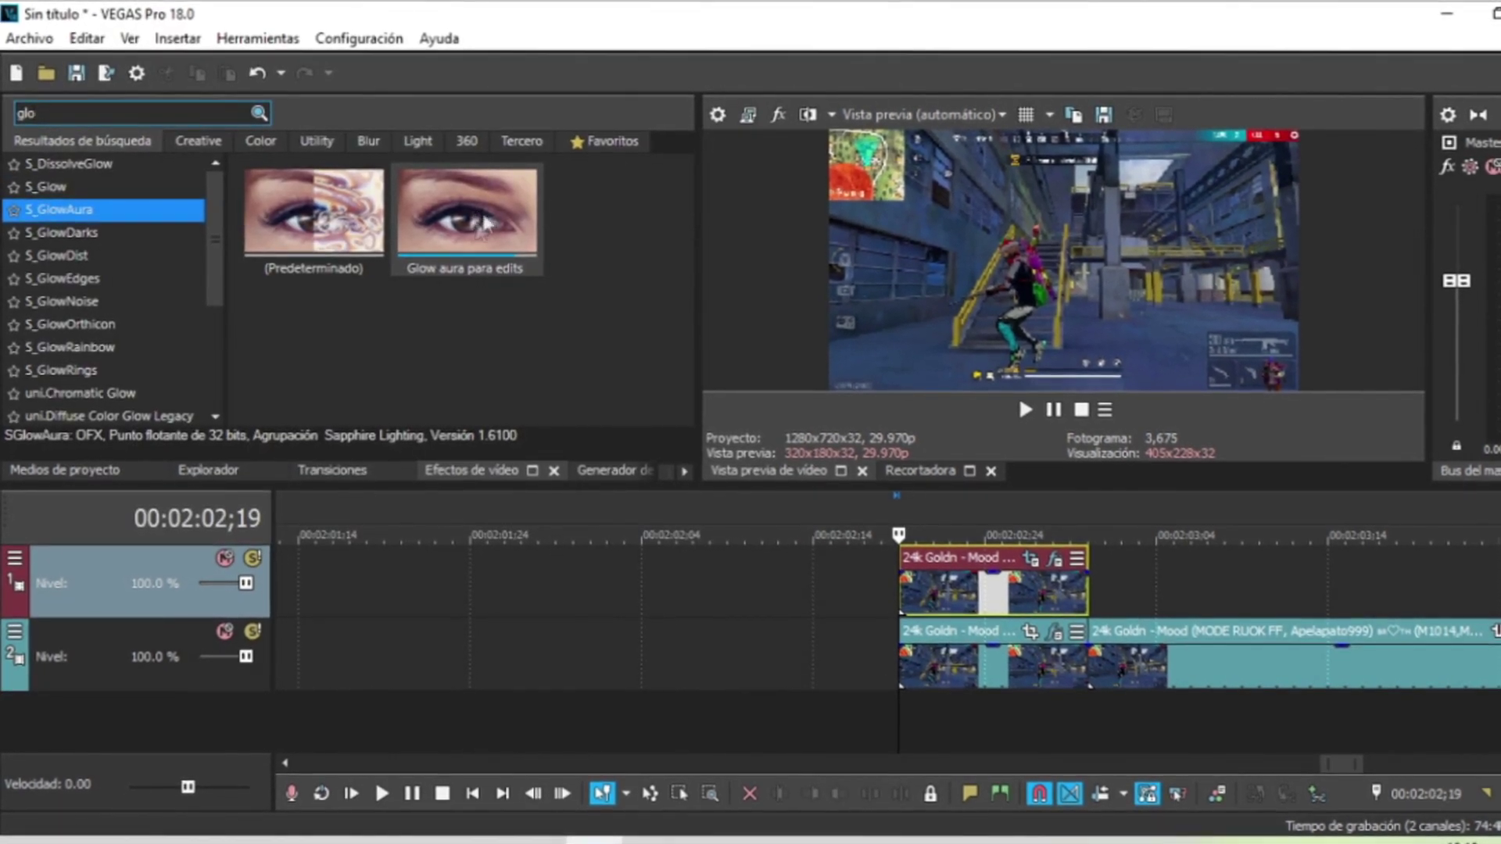
- Apply the S_GlowAura preset "Glow aura para edits" to the masked clip on the upper track
drag(483, 224, 923, 579)
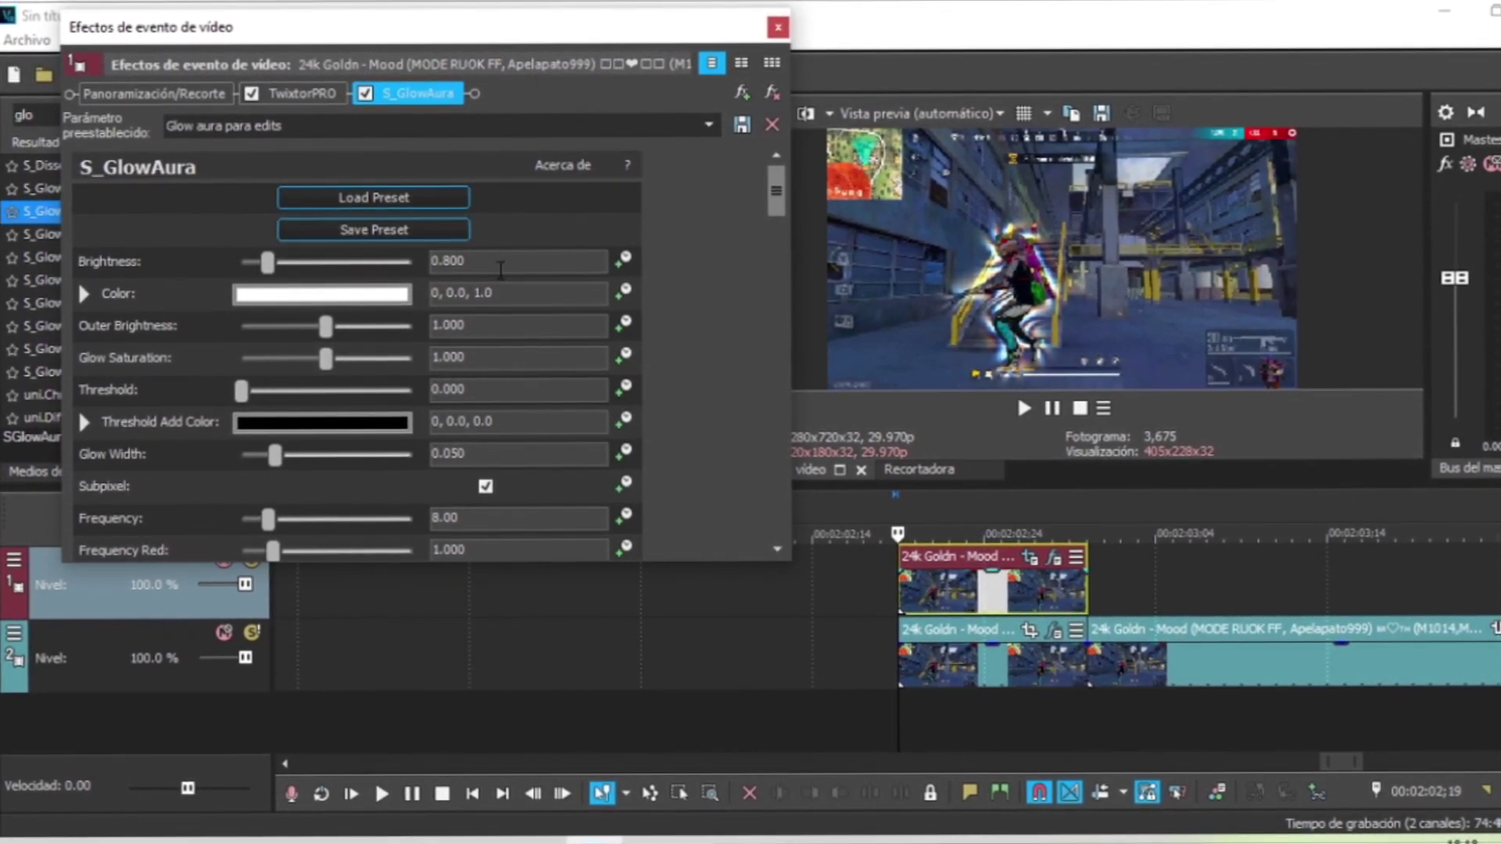
mouse_move(775, 177)
mouse_down()
mouse_move(772, 298)
mouse_move(775, 179)
mouse_up()
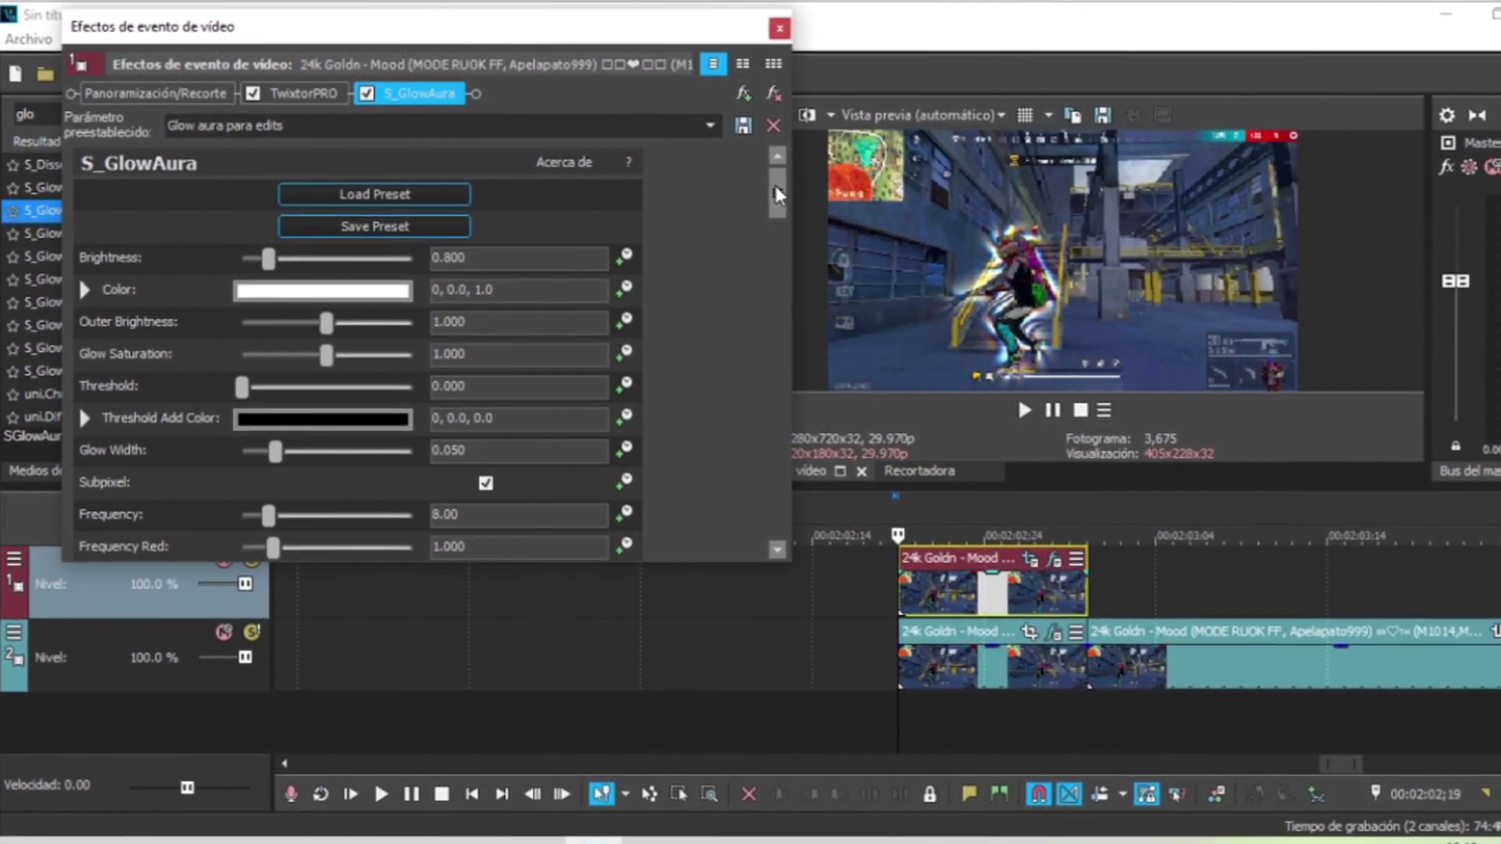
- Set the S_GlowAura glow colour to a near-white tone with HSV values 0, 0.03, 0.98
scroll(774, 182, down, 1)
click(325, 270)
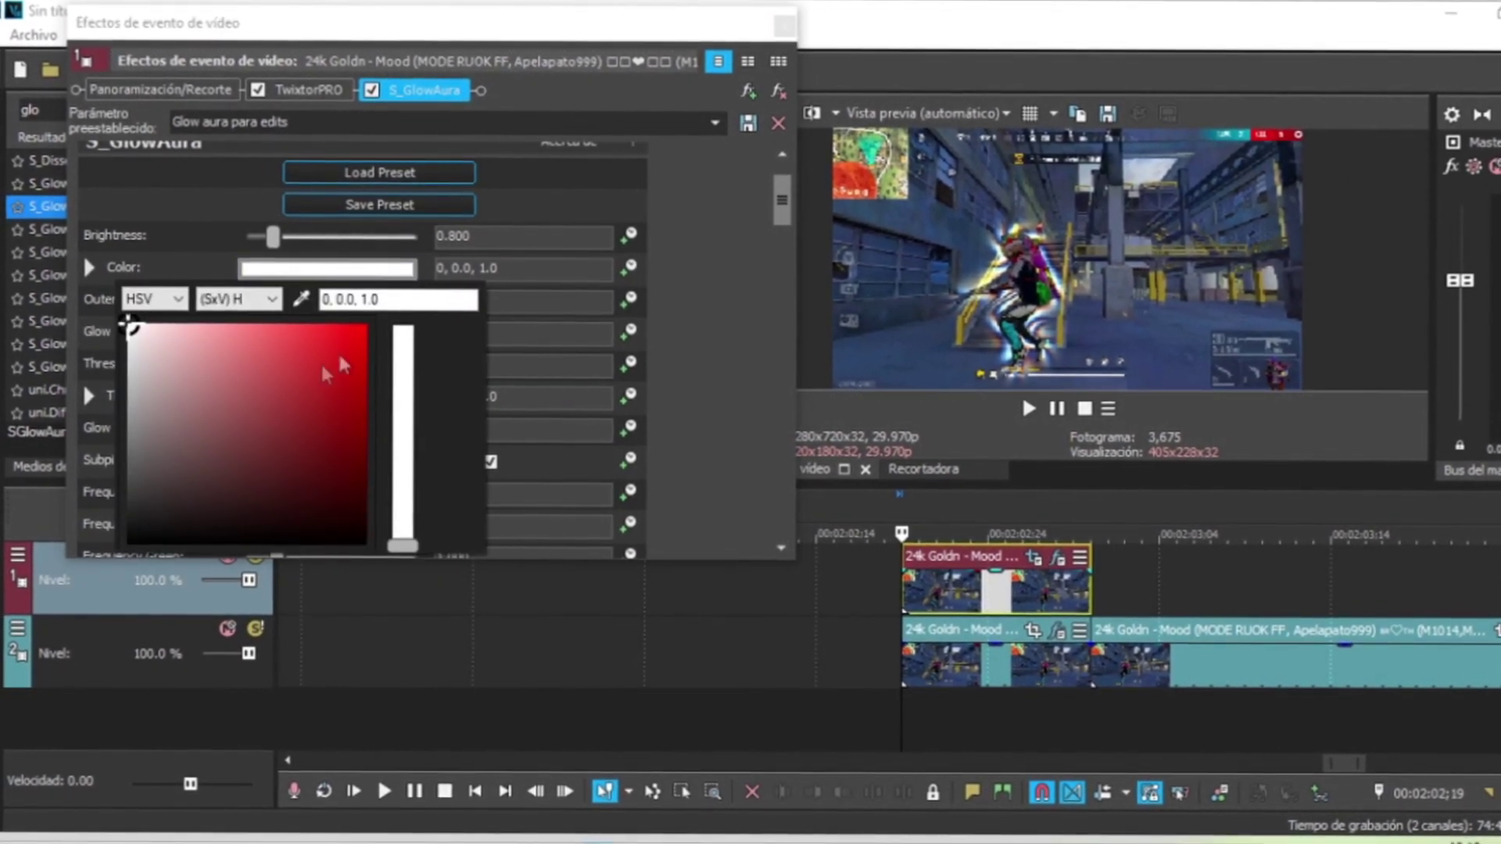
mouse_move(353, 328)
mouse_down()
mouse_move(298, 425)
mouse_move(203, 478)
mouse_up()
drag(174, 390, 133, 324)
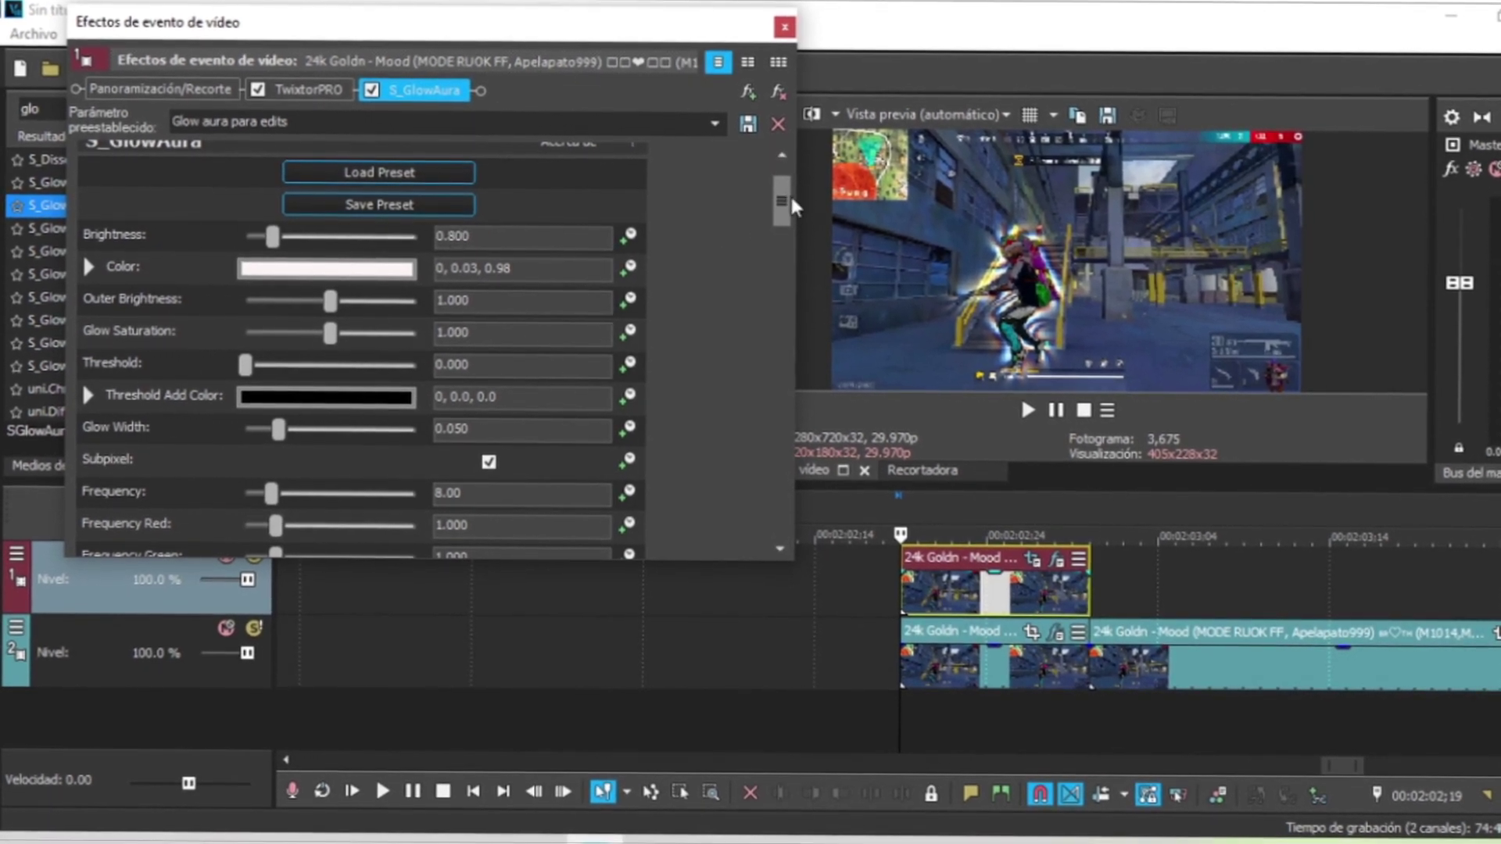
- Preview the glow aura's Show option as Threshold and return it to Result
drag(781, 194, 780, 255)
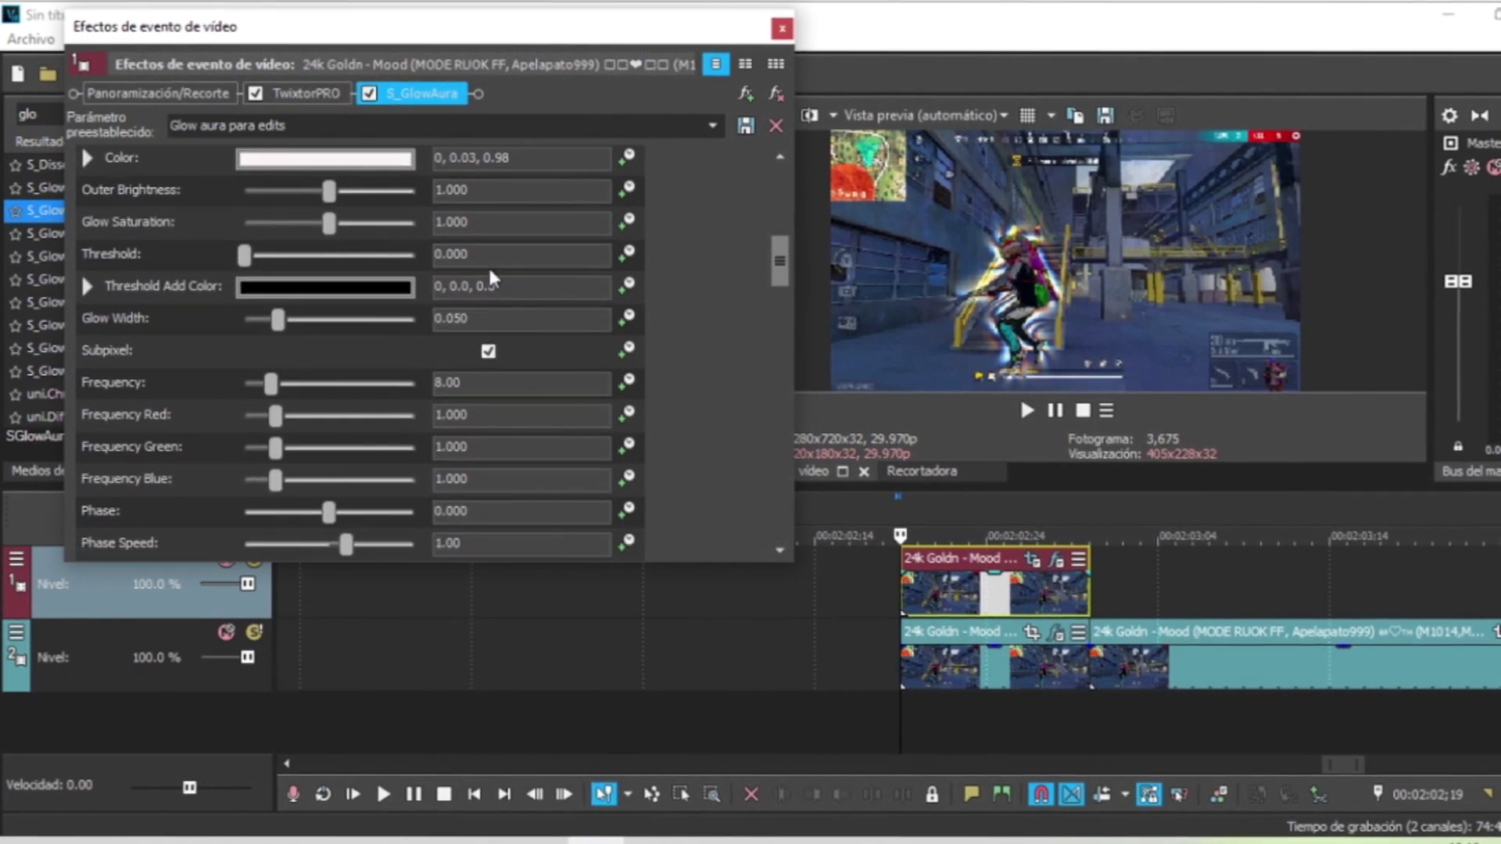
scroll(780, 267, down, 1)
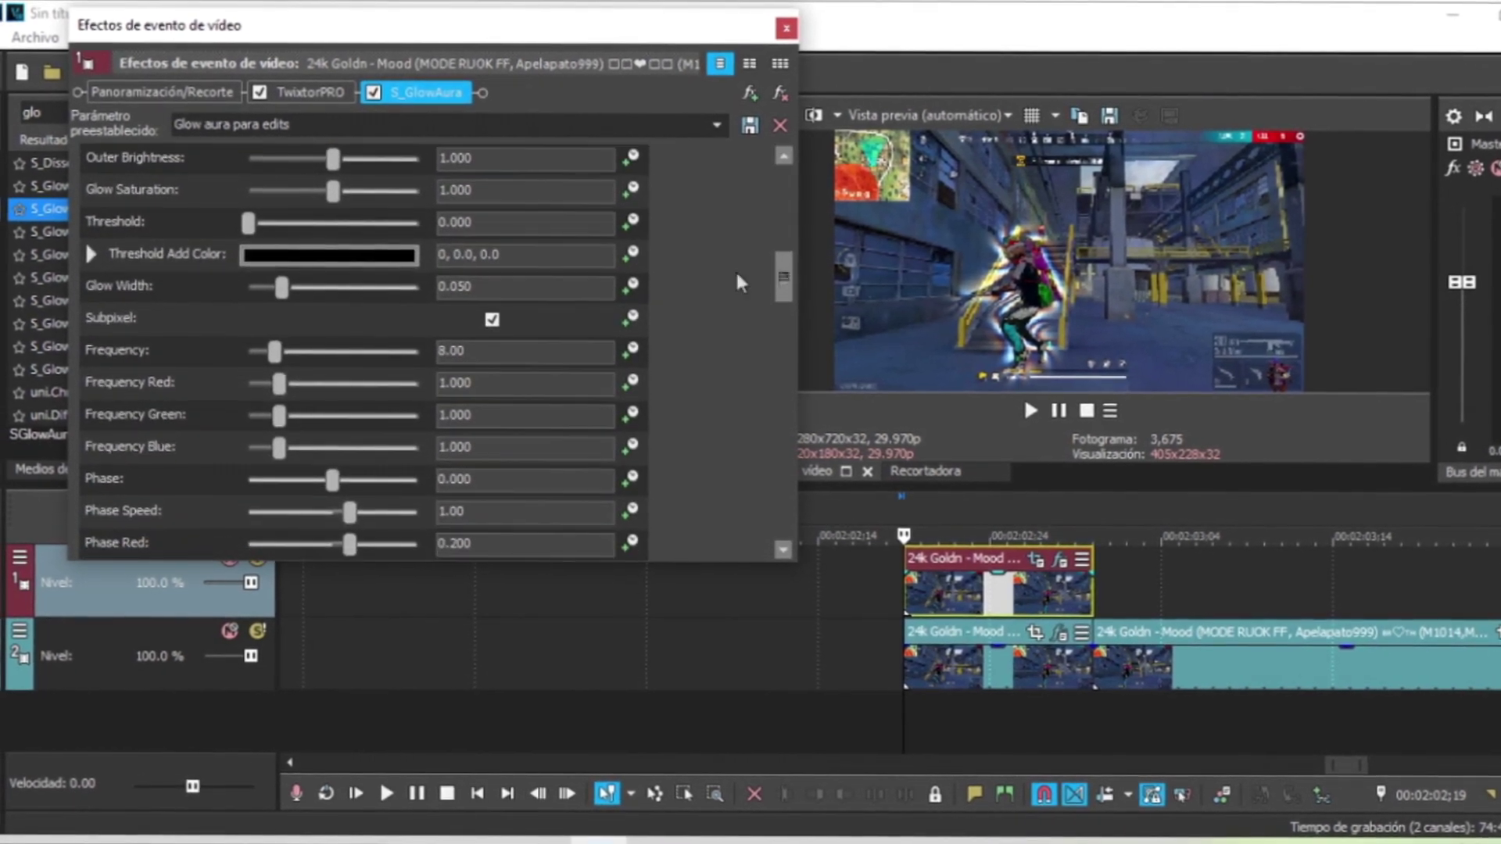
drag(780, 266, 797, 453)
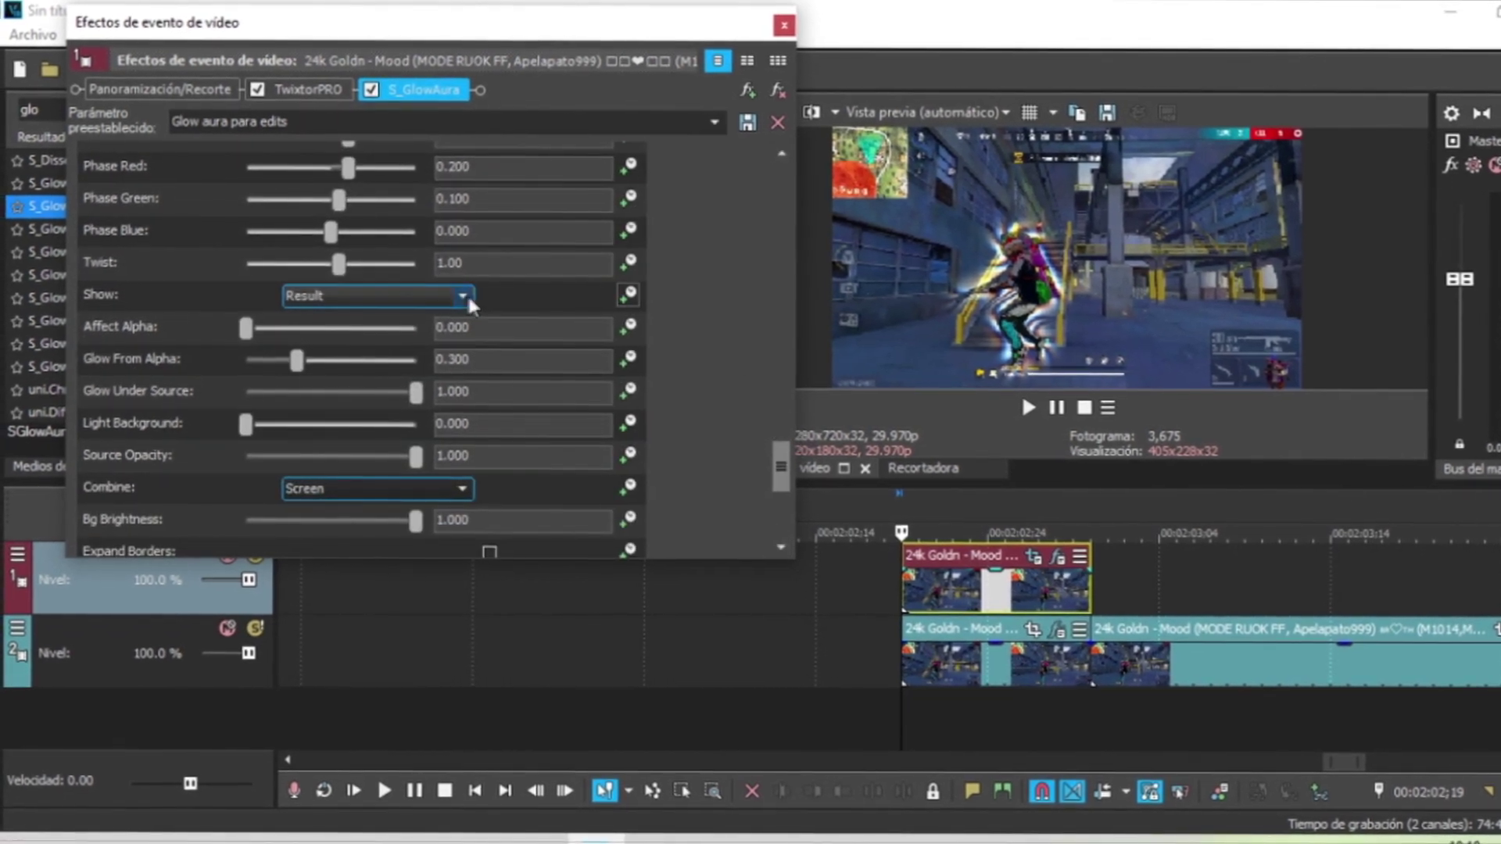
click(463, 297)
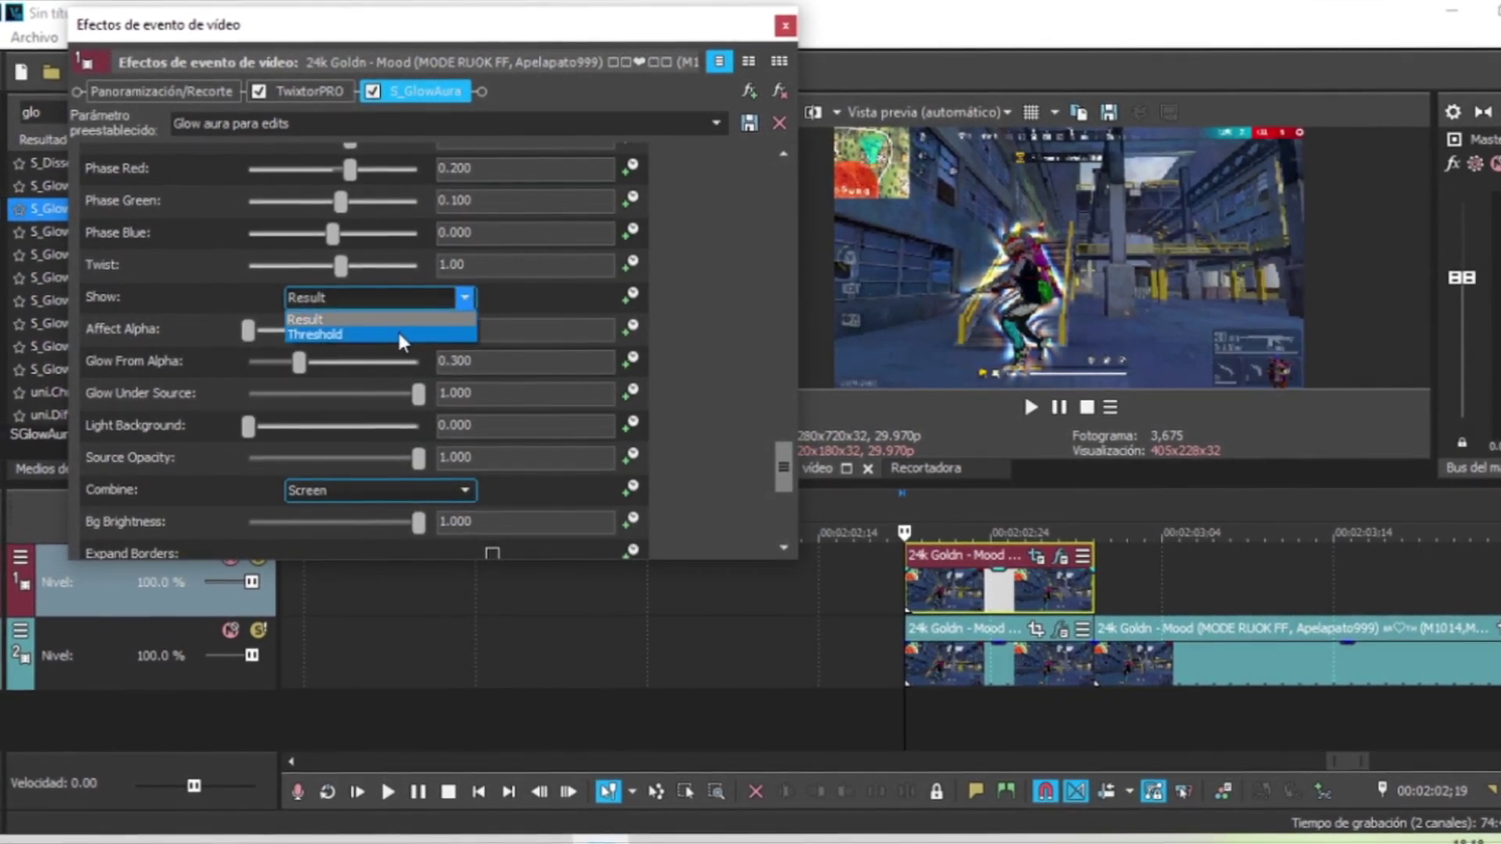
click(437, 332)
click(463, 299)
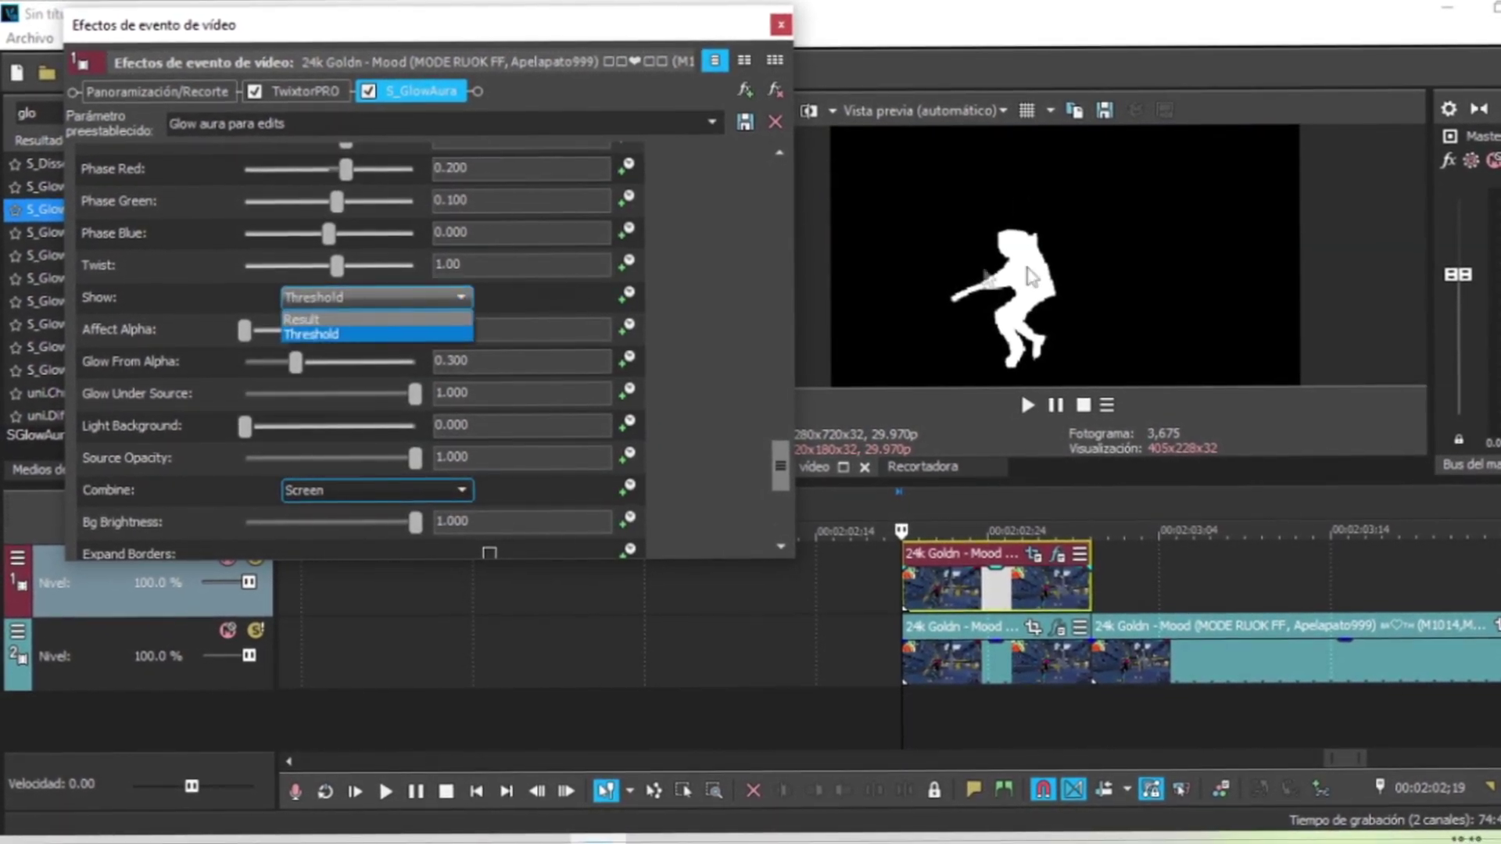
click(412, 317)
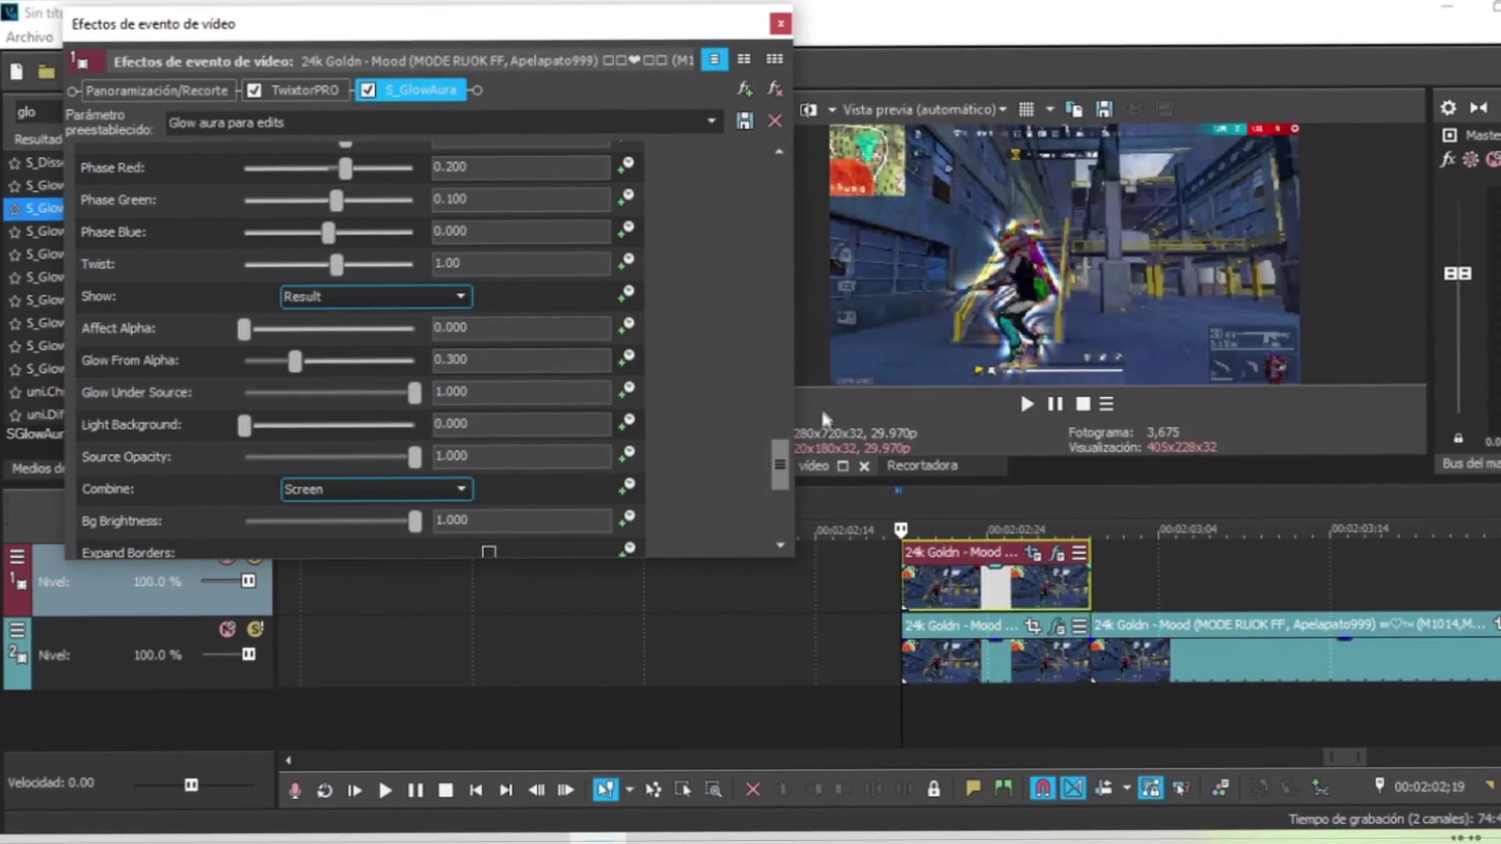
- Try the Overlay, Difference and Add modes for the glow aura's Combine option and set it back to Screen
drag(780, 463, 775, 531)
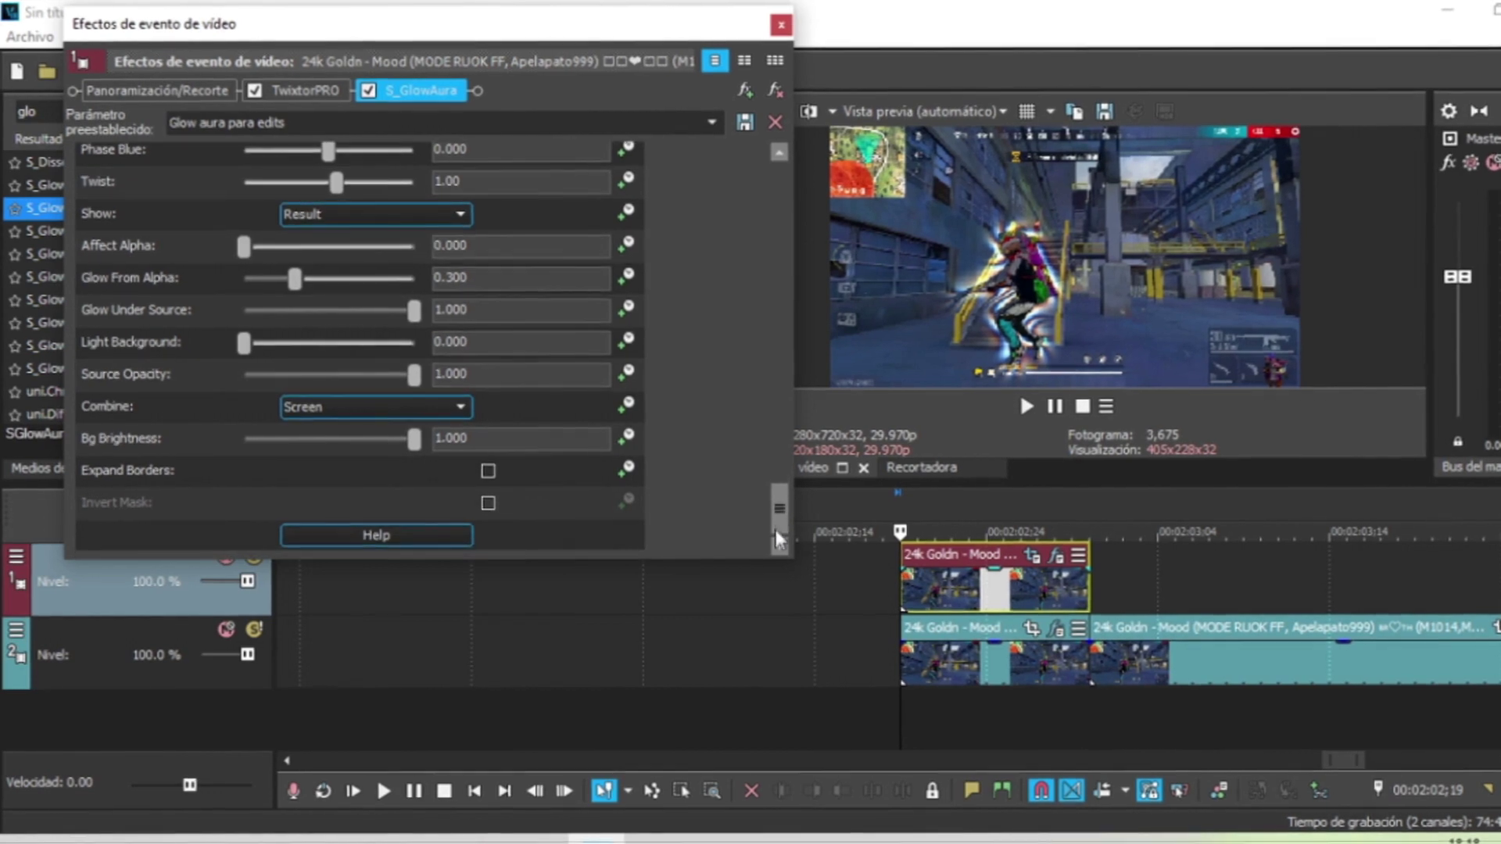
click(461, 403)
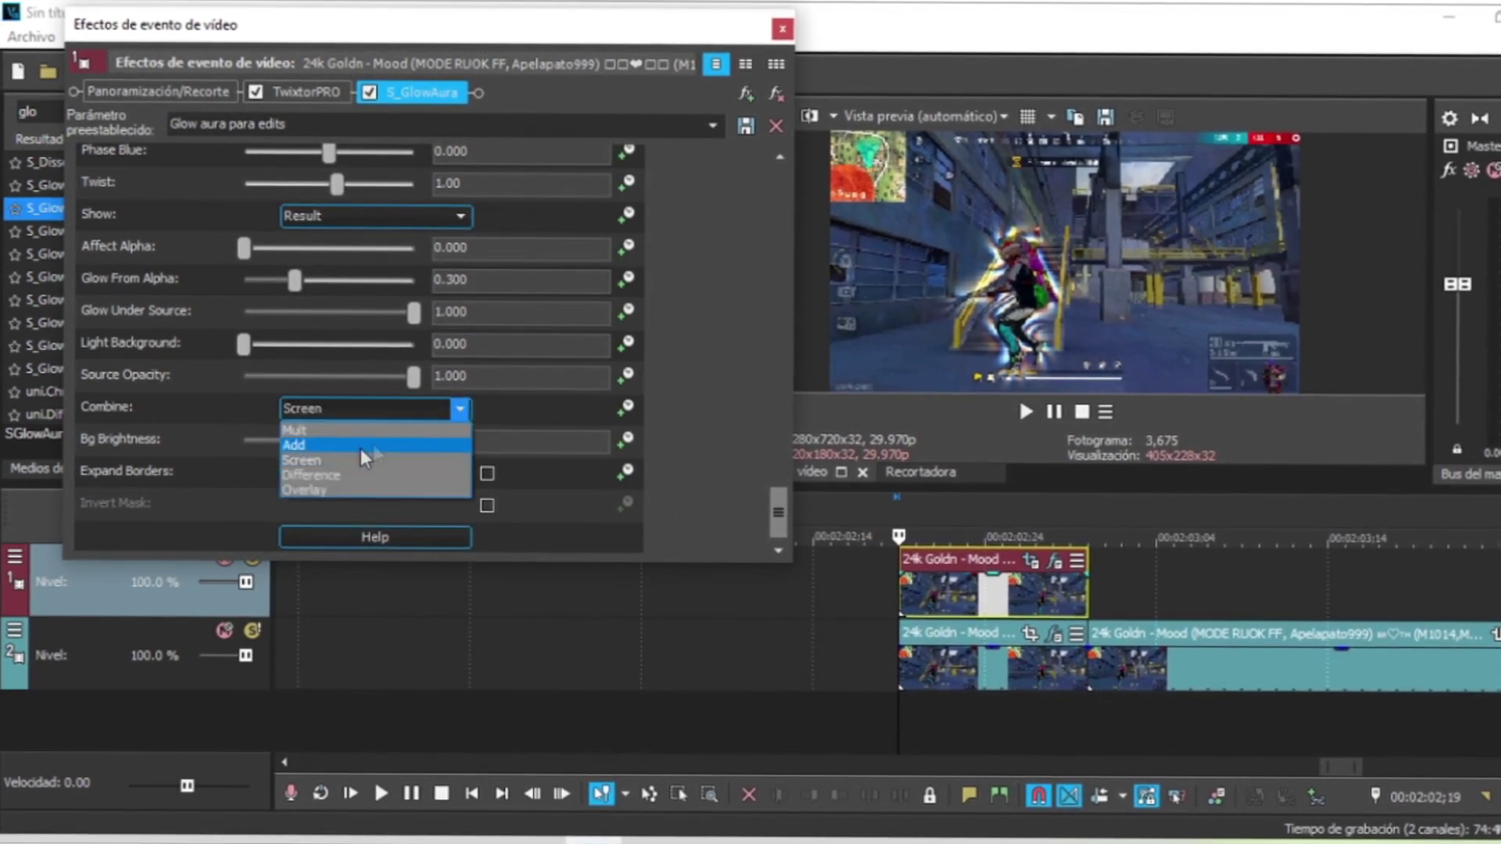
click(344, 495)
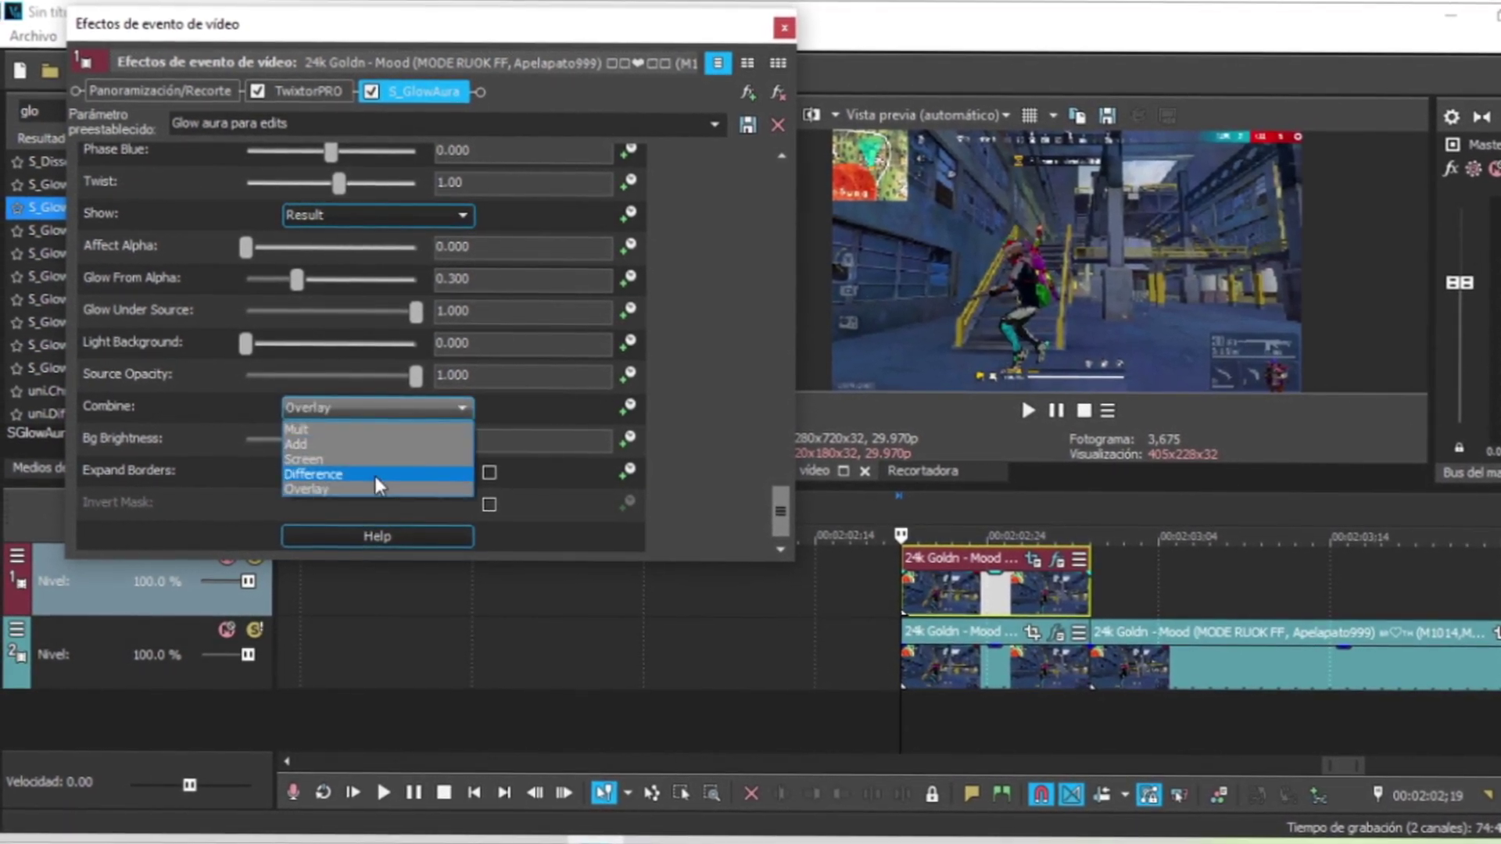
click(374, 476)
click(391, 408)
click(339, 460)
click(460, 410)
click(335, 446)
click(466, 405)
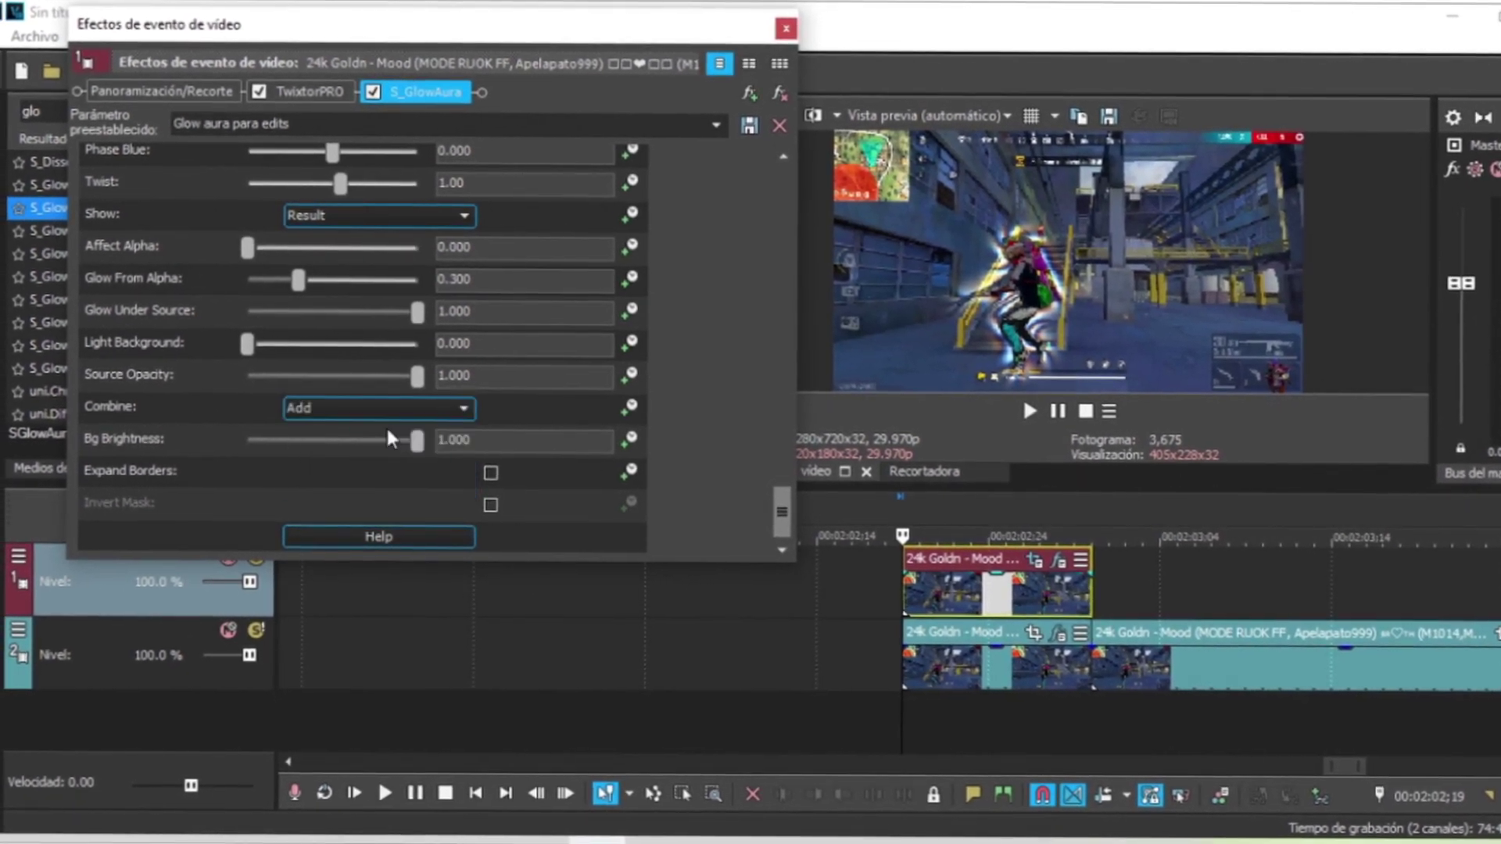
click(466, 407)
click(405, 458)
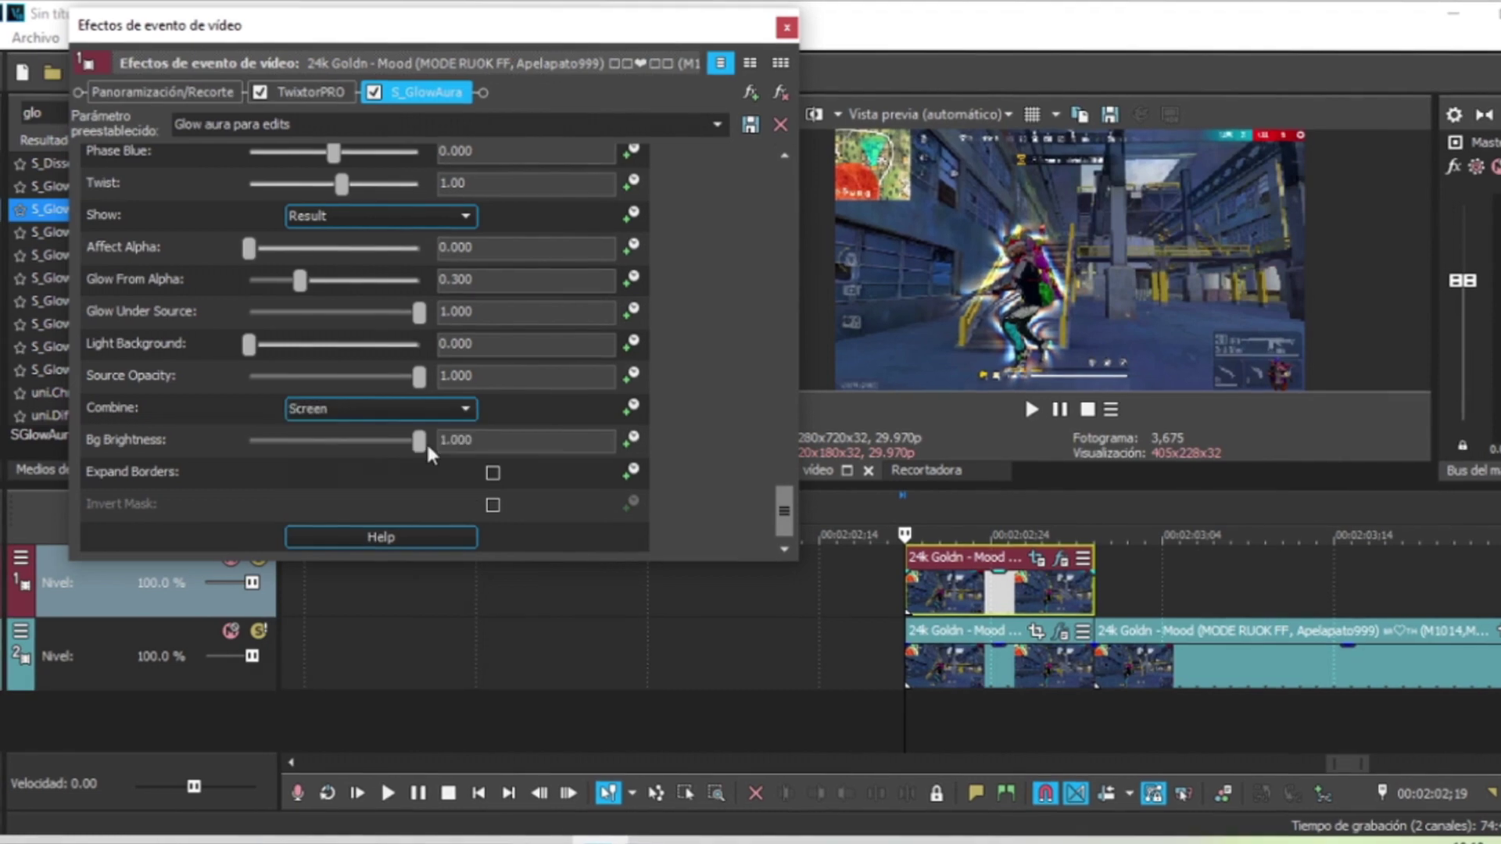